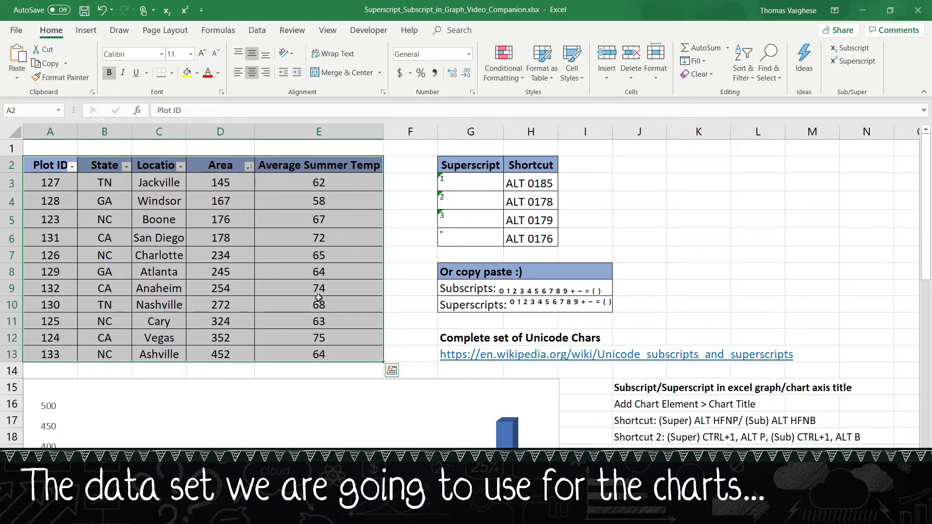
Review the property data set's columns: Plot ID, State, Location, Area and Average Summer Temp.
{"action": "scroll", "coordinate": [319, 298], "scroll_direction": "down", "scroll_amount": 2}
{"action": "scroll", "coordinate": [319, 312], "scroll_direction": "down", "scroll_amount": 1}
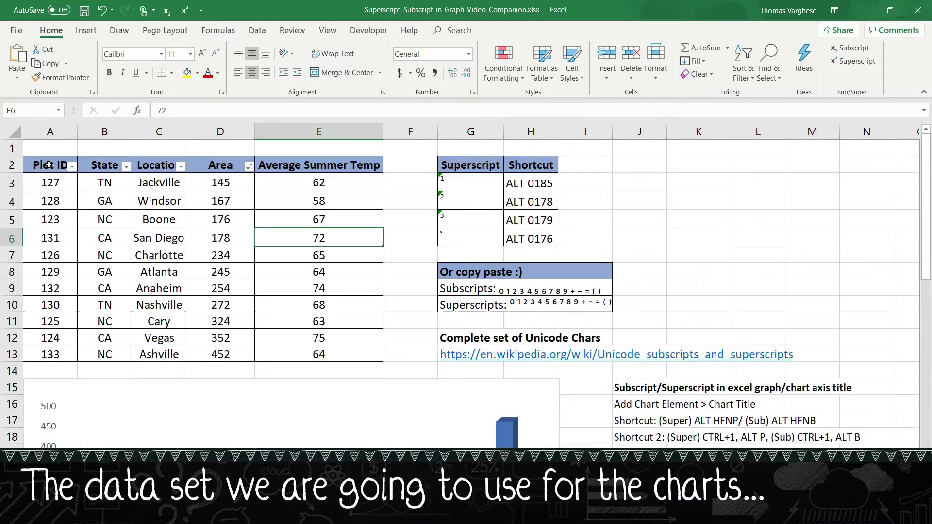
{"action": "left_click_drag", "start_coordinate": [48, 165], "coordinate": [74, 355]}
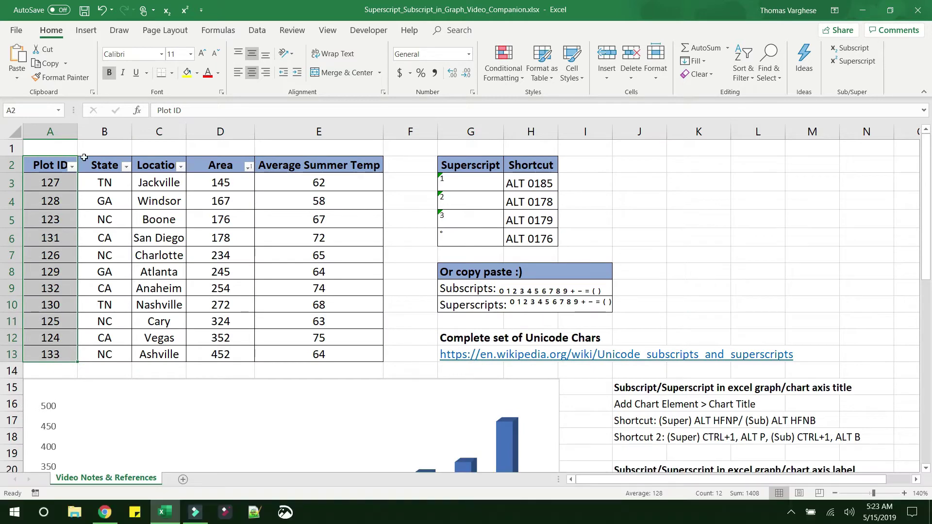
{"action": "left_click_drag", "start_coordinate": [97, 165], "coordinate": [106, 357]}
{"action": "left_click", "coordinate": [165, 164]}
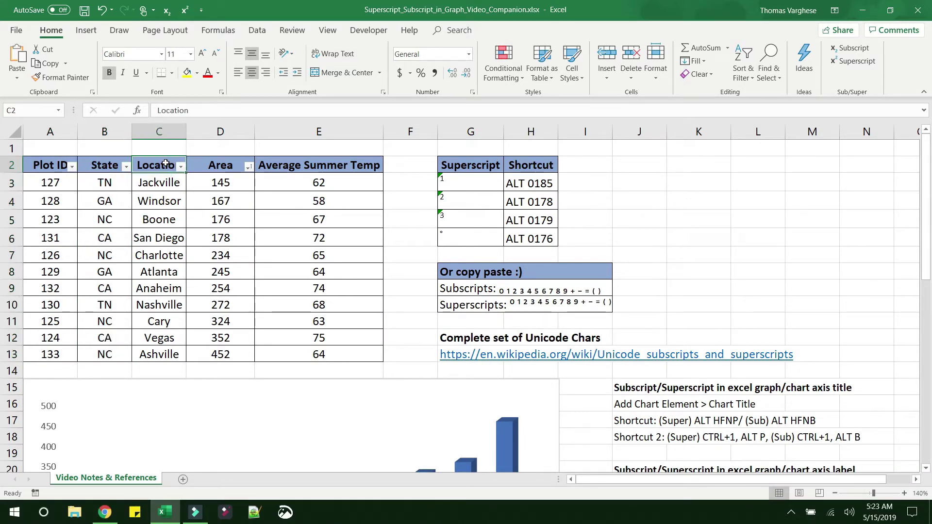
{"action": "left_click", "coordinate": [213, 164]}
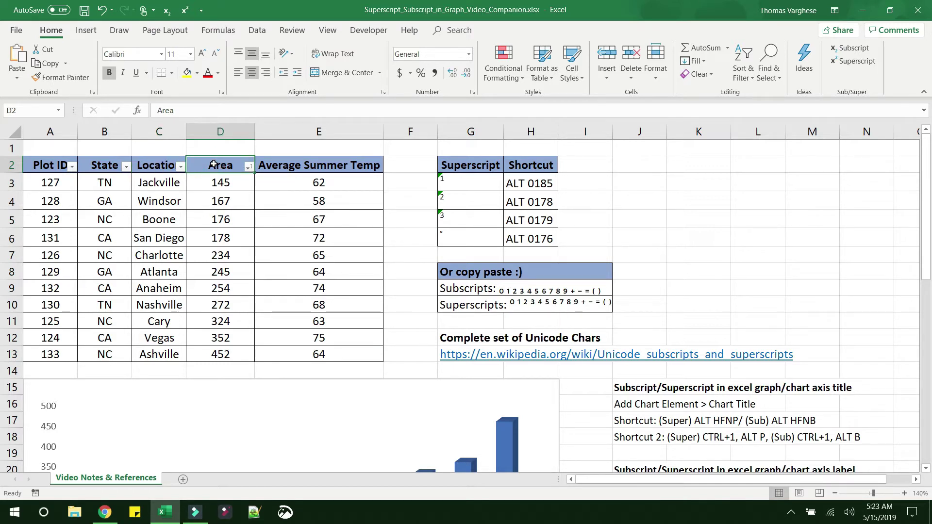
{"action": "left_click", "coordinate": [291, 169]}
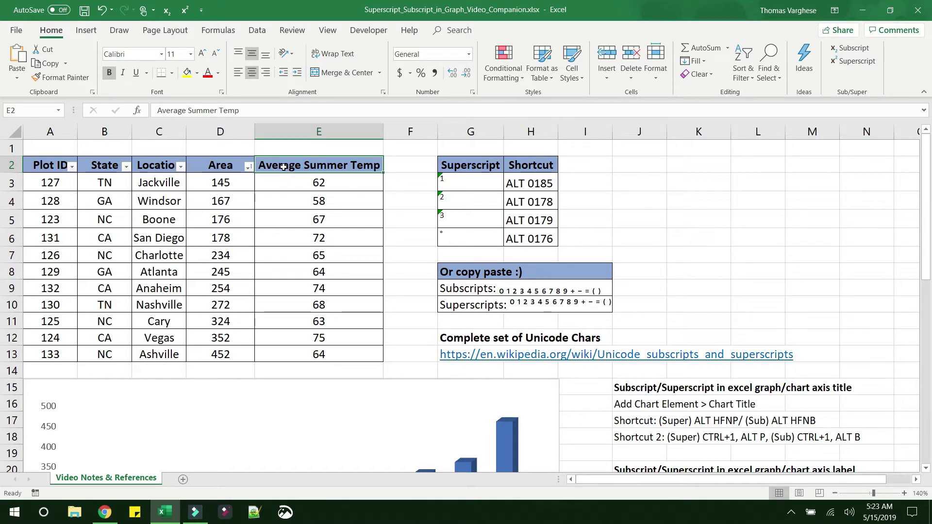
{"action": "left_click_drag", "start_coordinate": [61, 169], "coordinate": [358, 352]}
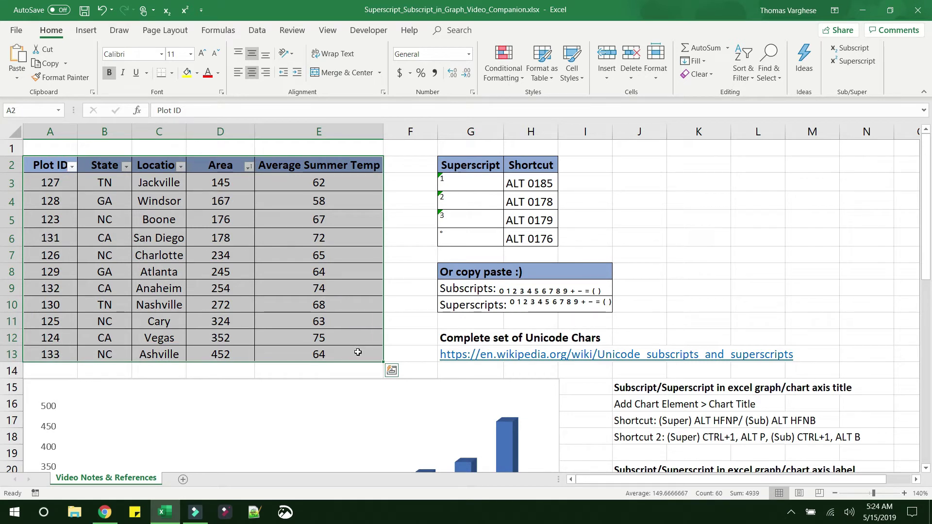
{"action": "left_click", "coordinate": [369, 272]}
Examine the two column charts below the data, comparing area by location and temperature by location.
{"action": "scroll", "coordinate": [384, 214], "scroll_direction": "down", "scroll_amount": 3}
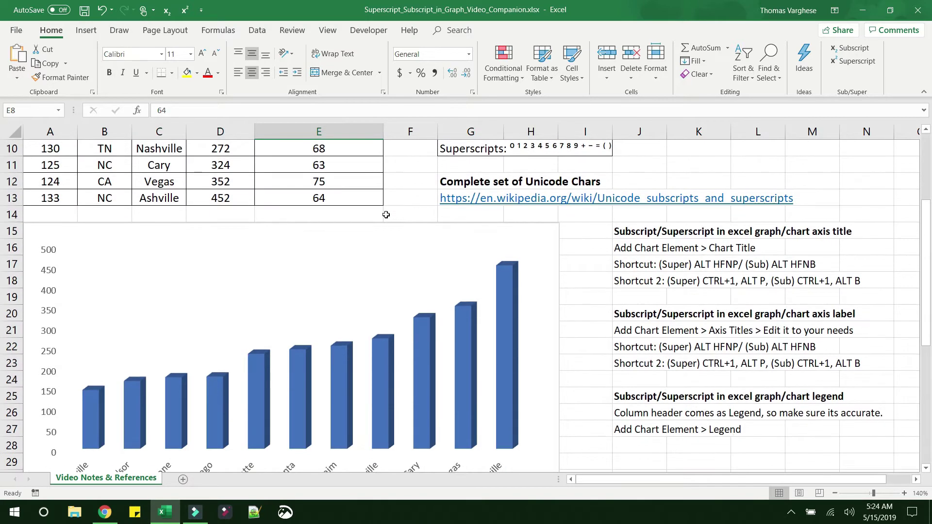
{"action": "scroll", "coordinate": [370, 260], "scroll_direction": "down", "scroll_amount": 1}
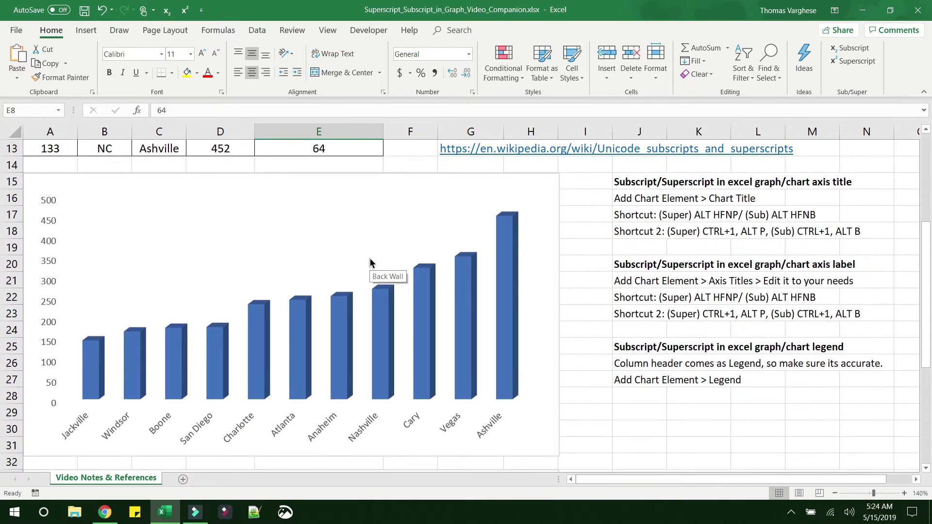
{"action": "left_click", "coordinate": [81, 208]}
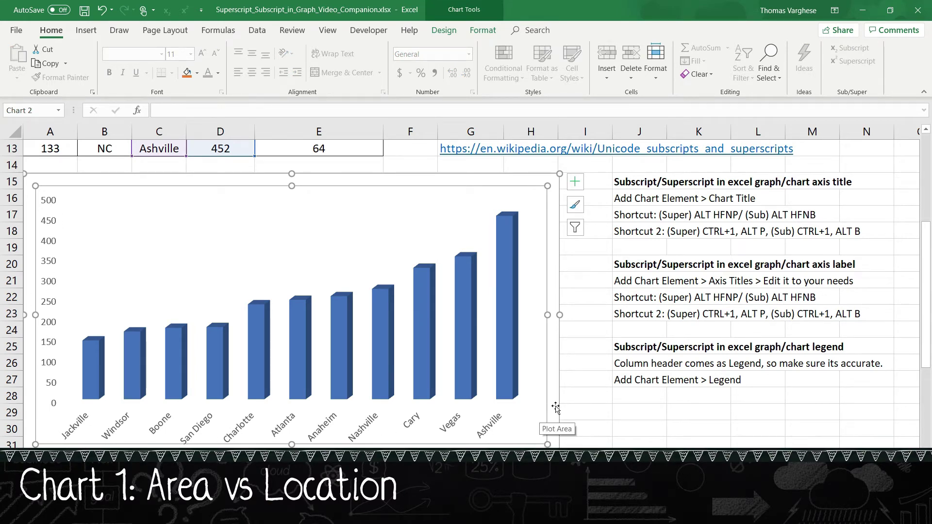
{"action": "scroll", "coordinate": [573, 400], "scroll_direction": "down", "scroll_amount": 5}
{"action": "scroll", "coordinate": [574, 400], "scroll_direction": "down", "scroll_amount": 1}
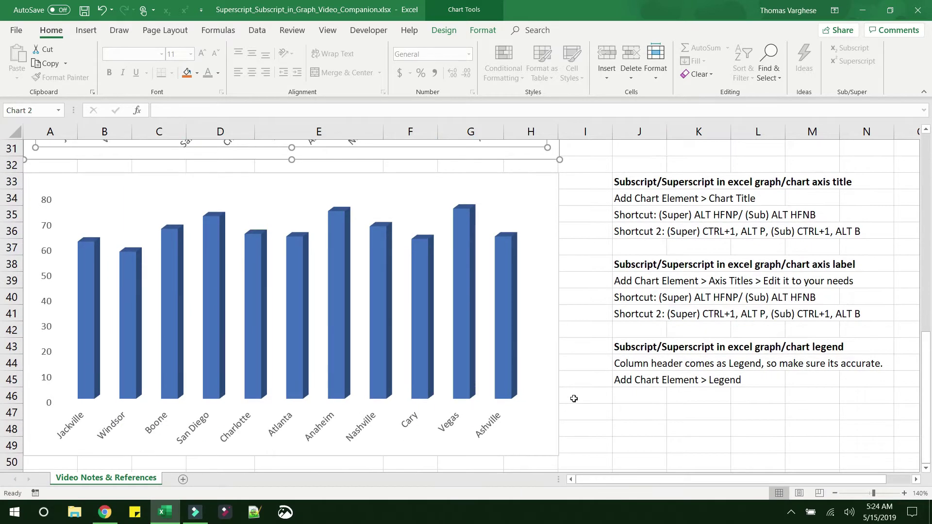
{"action": "left_click", "coordinate": [103, 290]}
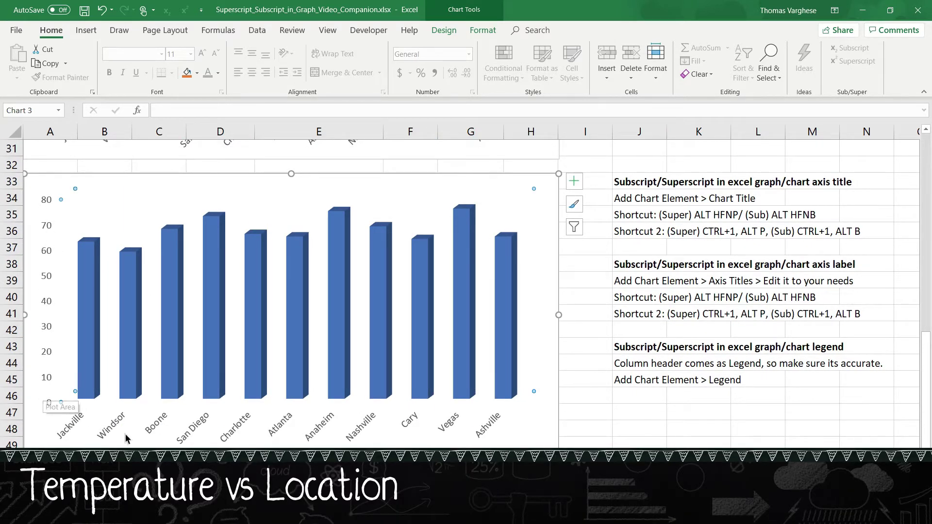
{"action": "scroll", "coordinate": [571, 417], "scroll_direction": "up", "scroll_amount": 6}
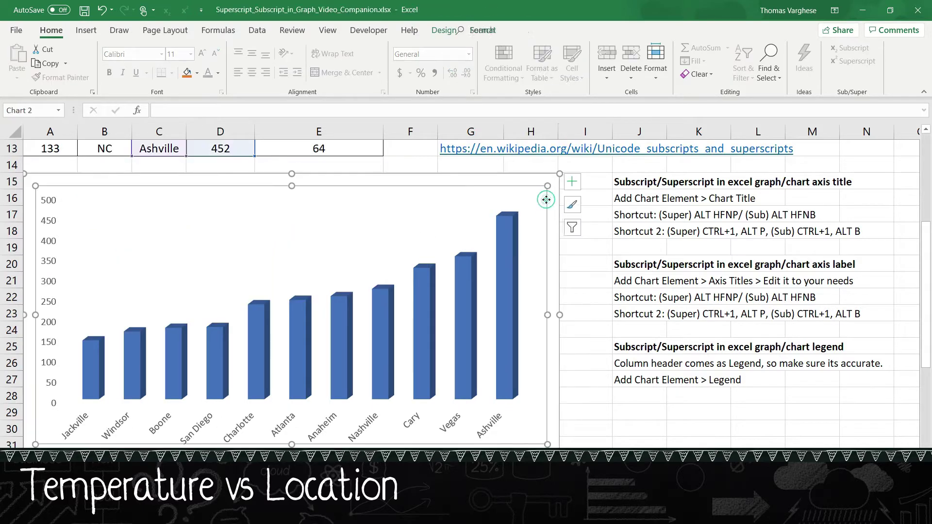
Add a chart title to the area chart and set its text to "Property Locations with Area (m2)".
{"action": "left_click", "coordinate": [546, 201]}
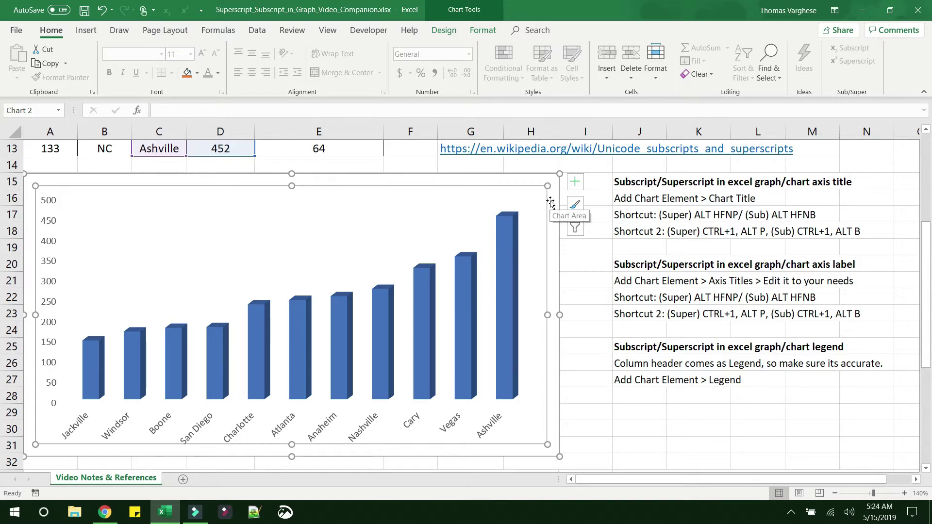
{"action": "left_click", "coordinate": [578, 188]}
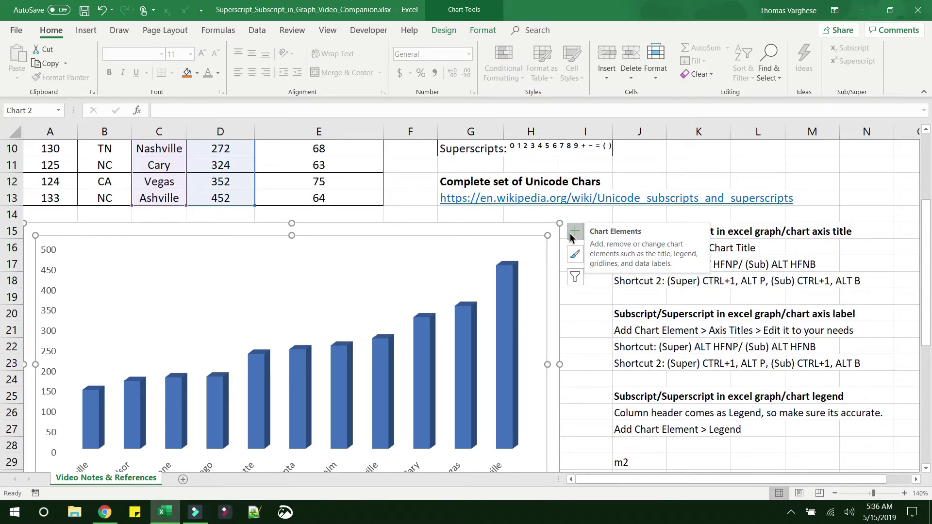
{"action": "left_click", "coordinate": [573, 235]}
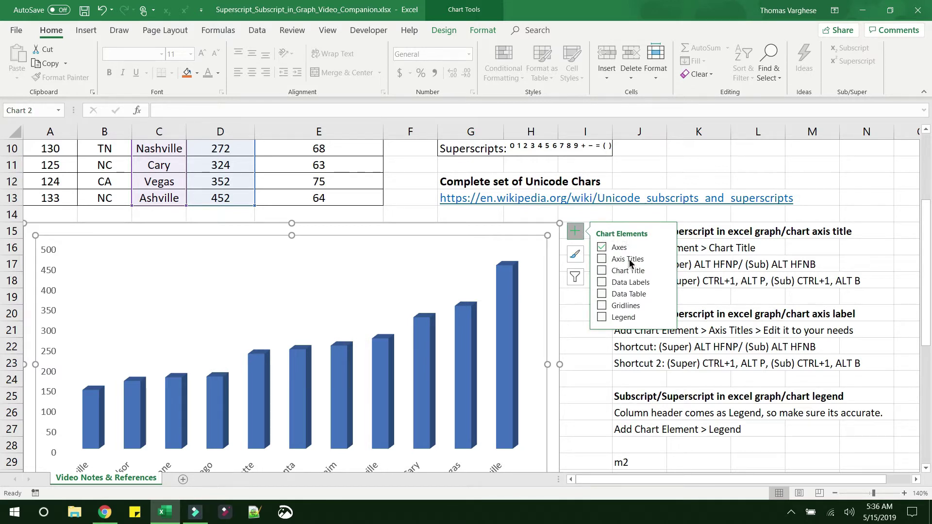
{"action": "left_click", "coordinate": [601, 273]}
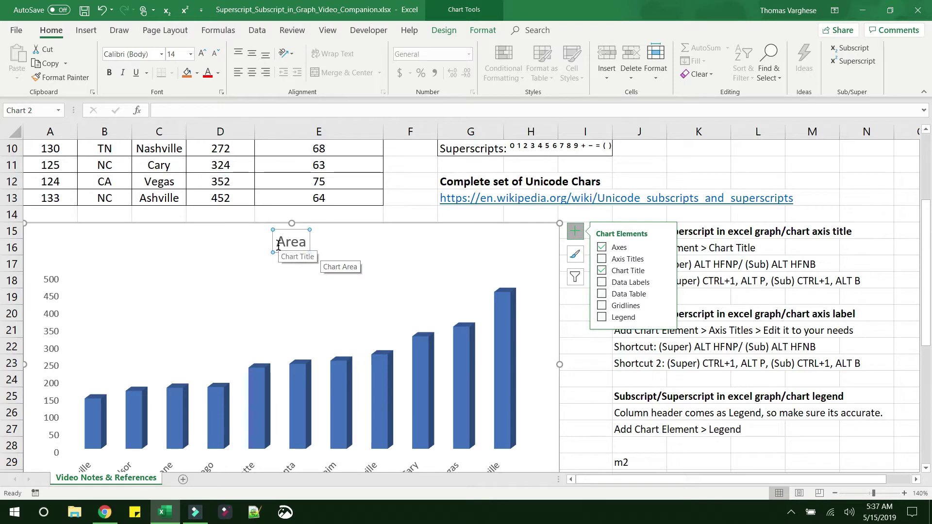
{"action": "left_click_drag", "start_coordinate": [279, 243], "coordinate": [308, 245]}
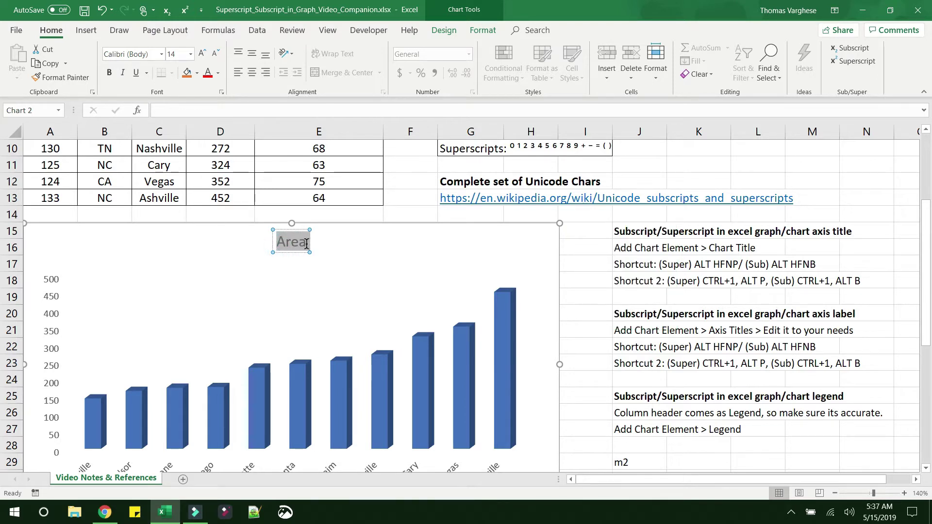
{"action": "key", "text": "ctrl+c"}
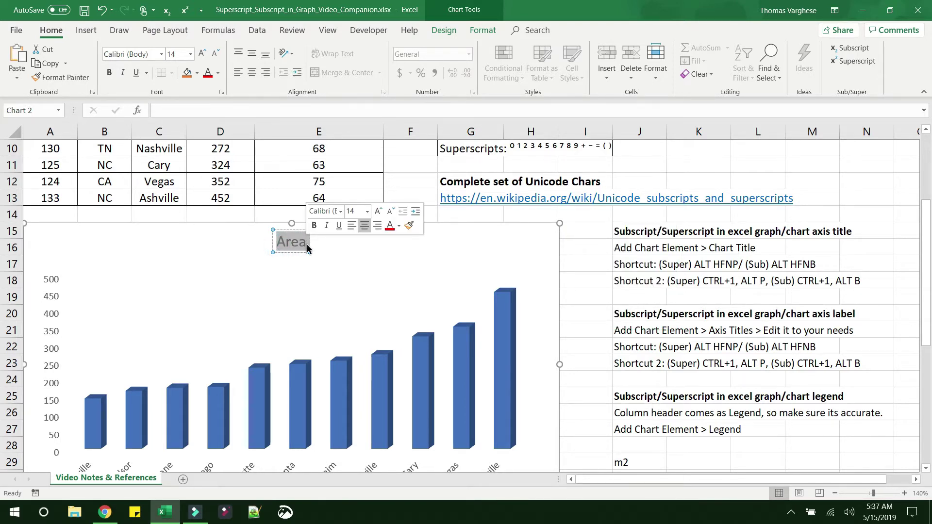
{"action": "key", "text": "ctrl+v"}
{"action": "mouse_move", "coordinate": [389, 243]}
{"action": "left_mouse_down"}
{"action": "mouse_move", "coordinate": [398, 244]}
{"action": "mouse_move", "coordinate": [381, 243]}
{"action": "mouse_move", "coordinate": [401, 242]}
{"action": "mouse_move", "coordinate": [392, 243]}
{"action": "left_mouse_up"}
Check the Format Cells font effects available for the 2 of "m2" in cell J29, without applying any.
{"action": "left_click", "coordinate": [626, 463]}
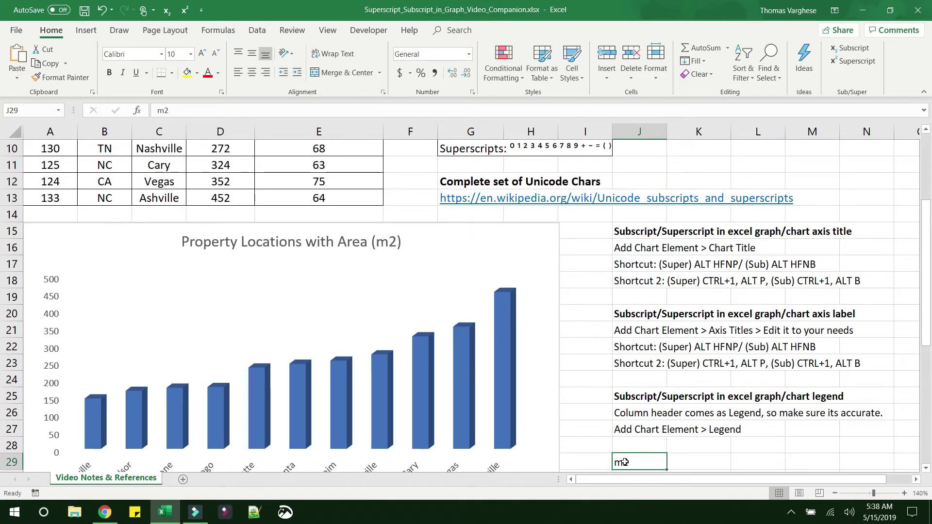
{"action": "double_click", "coordinate": [624, 462]}
{"action": "left_click_drag", "start_coordinate": [623, 463], "coordinate": [630, 464]}
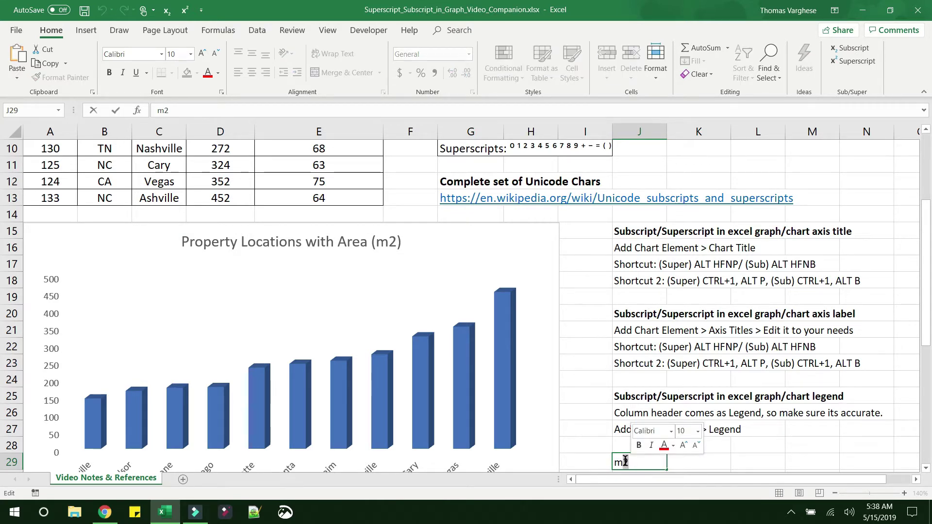
{"action": "right_click", "coordinate": [625, 461]}
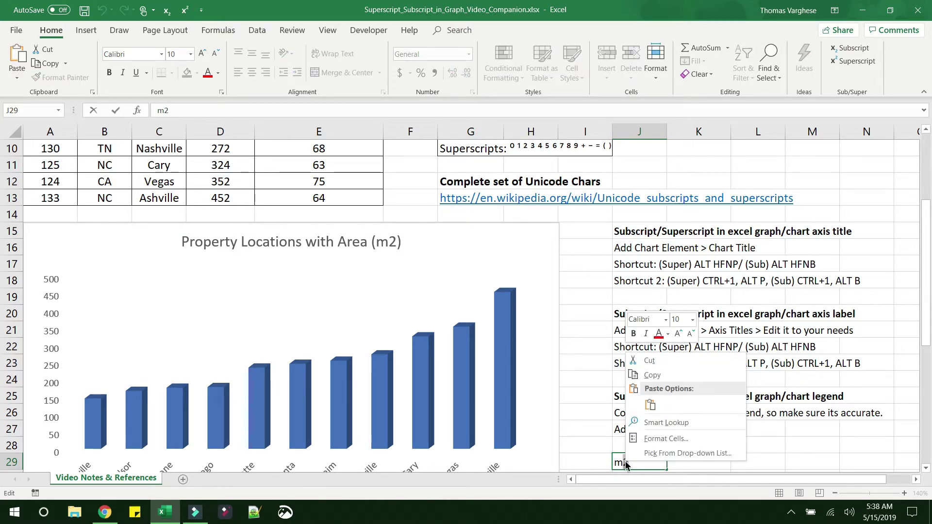
{"action": "left_click", "coordinate": [654, 439]}
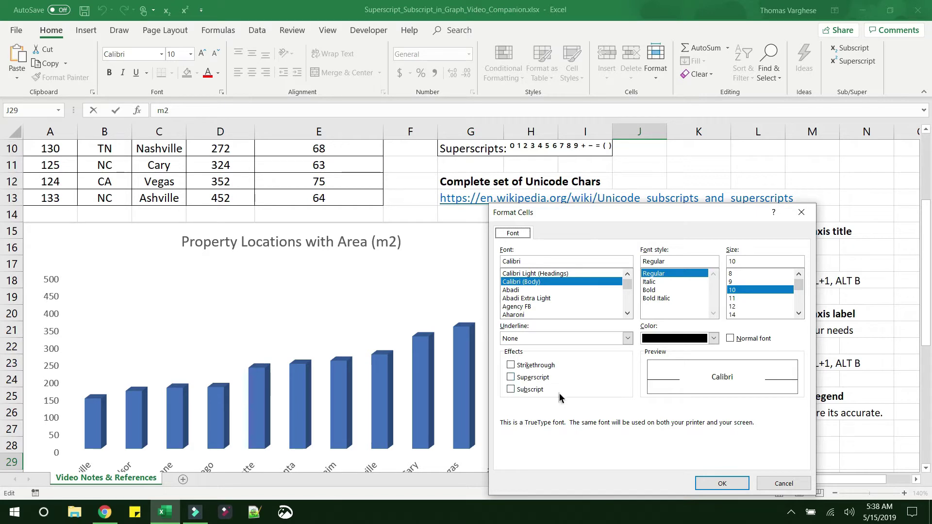
{"action": "left_click", "coordinate": [772, 484]}
Select the 2 of "(m2)" in the area chart's title and check which formatting commands are offered for it.
{"action": "left_click", "coordinate": [296, 234]}
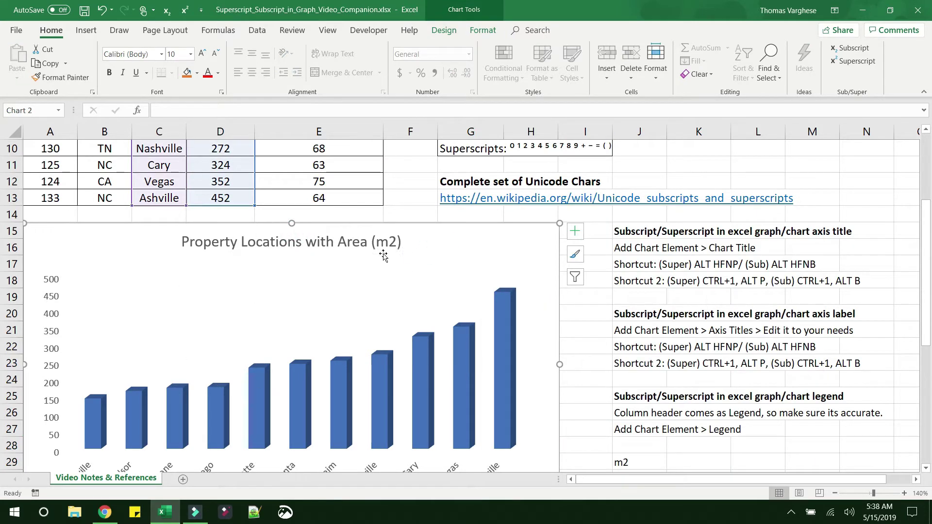
{"action": "left_click", "coordinate": [353, 242]}
{"action": "left_click_drag", "start_coordinate": [389, 242], "coordinate": [396, 241]}
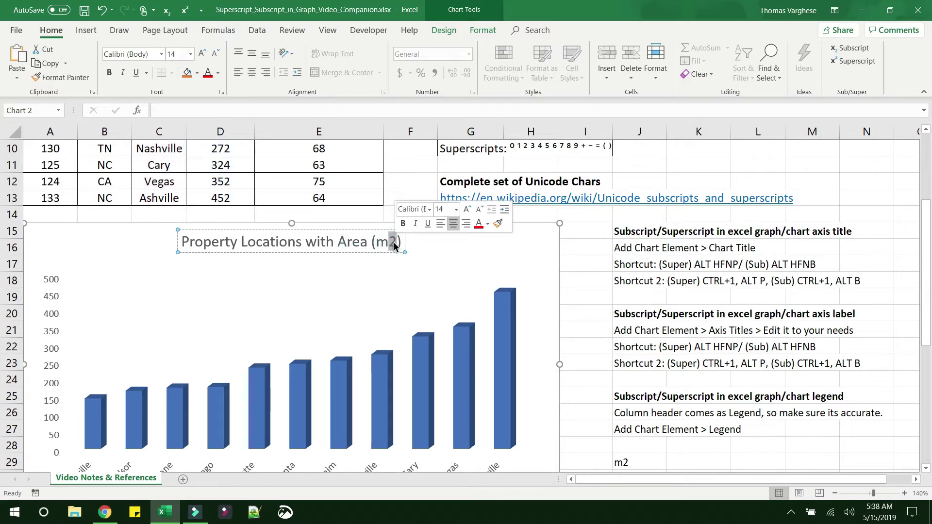
{"action": "right_click", "coordinate": [393, 242]}
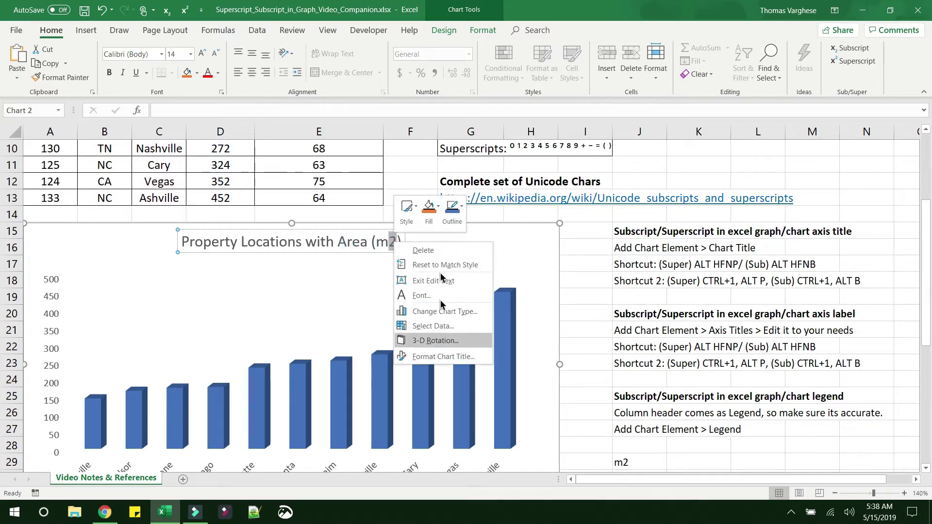
{"action": "key", "text": "Escape"}
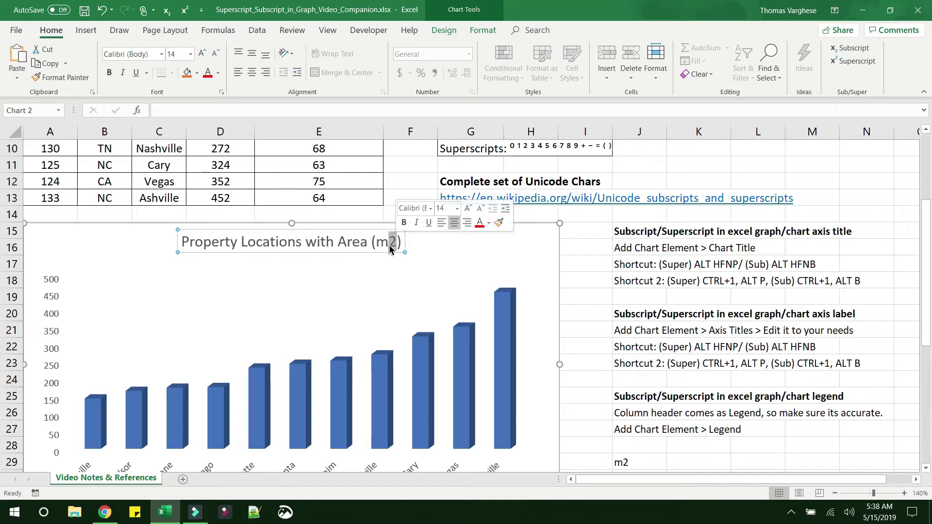
Review the superscript table in columns G and H for the ALT codes of each superscript character.
{"action": "scroll", "coordinate": [403, 266], "scroll_direction": "up", "scroll_amount": 2}
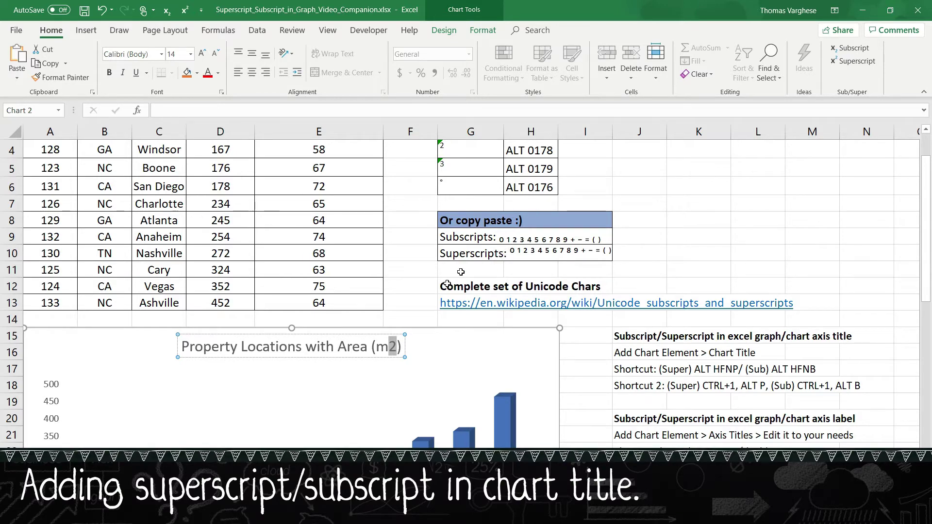
{"action": "scroll", "coordinate": [529, 184], "scroll_direction": "up", "scroll_amount": 1}
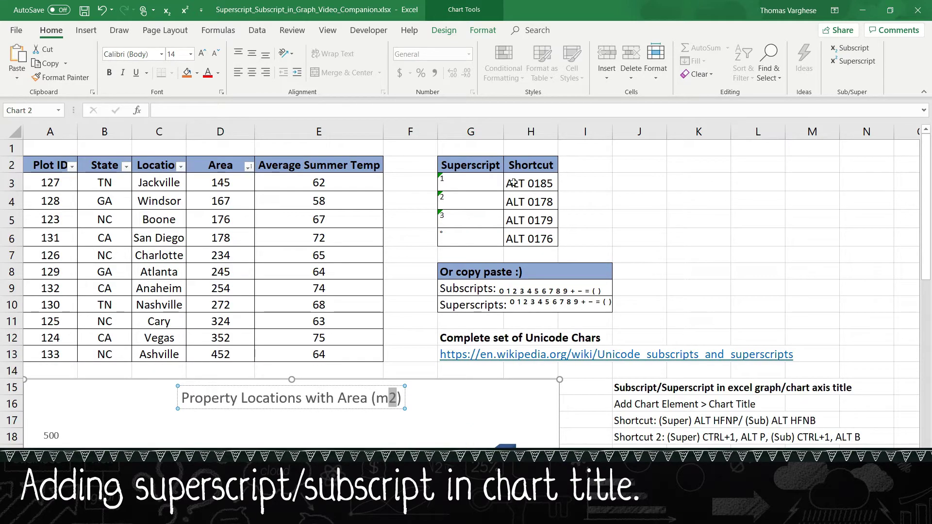
{"action": "left_click", "coordinate": [529, 184]}
{"action": "left_click_drag", "start_coordinate": [478, 160], "coordinate": [529, 238]}
{"action": "left_click", "coordinate": [527, 218]}
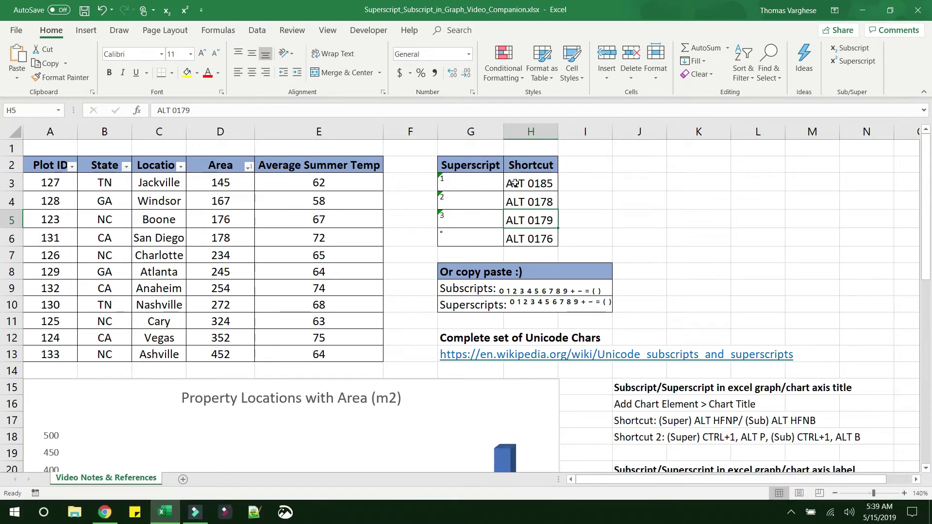
{"action": "left_click", "coordinate": [455, 185]}
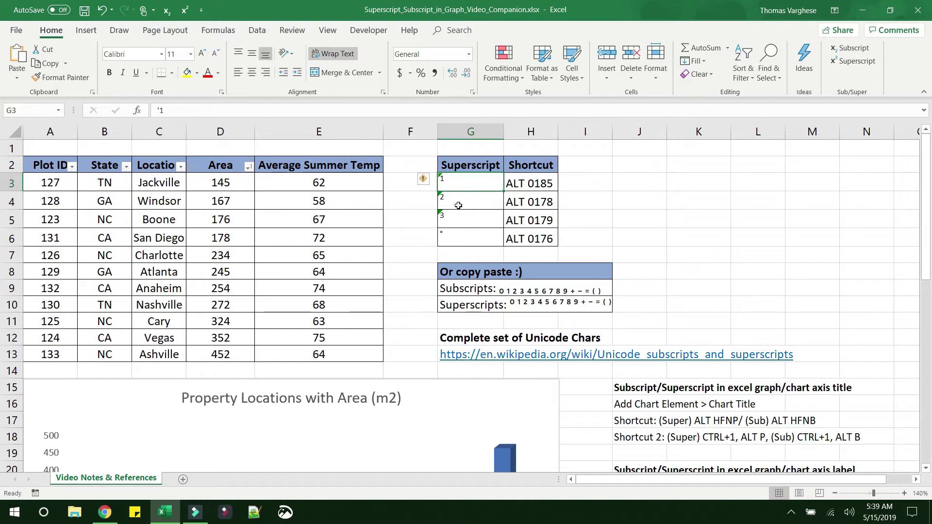
{"action": "left_click", "coordinate": [458, 206]}
{"action": "left_click", "coordinate": [465, 223]}
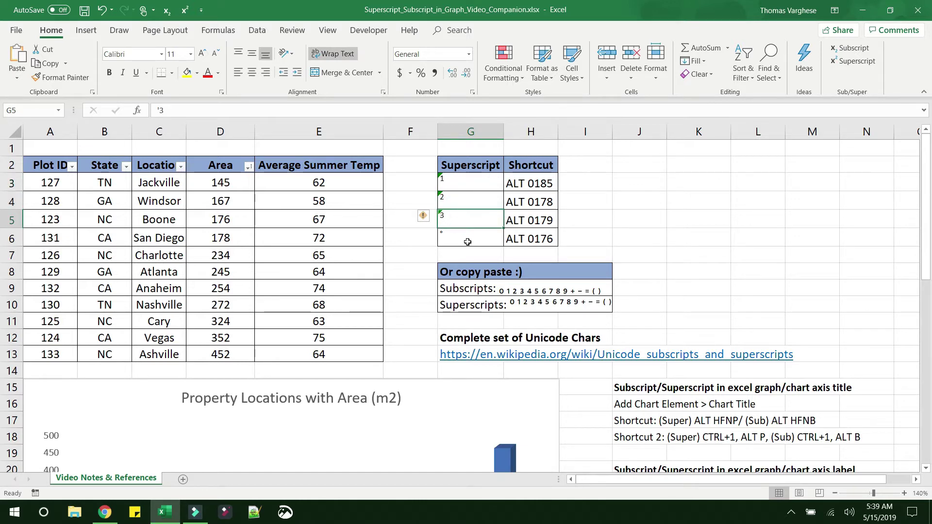
{"action": "left_click", "coordinate": [532, 184]}
{"action": "left_click", "coordinate": [532, 202]}
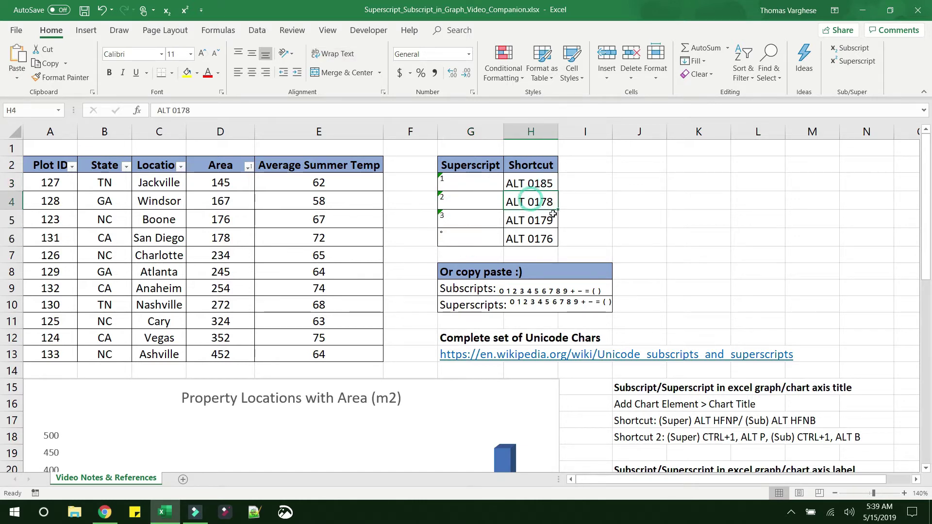
Replace the 2 of "(m2)" in the area chart's title with the superscript character ², using character code 0178.
{"action": "double_click", "coordinate": [392, 399]}
{"action": "left_click_drag", "start_coordinate": [390, 399], "coordinate": [397, 400]}
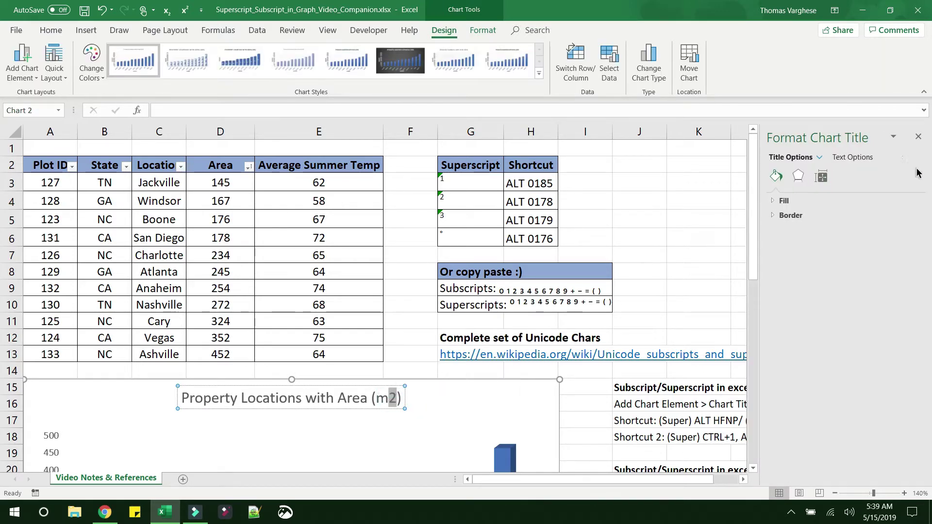
{"action": "left_click", "coordinate": [918, 136]}
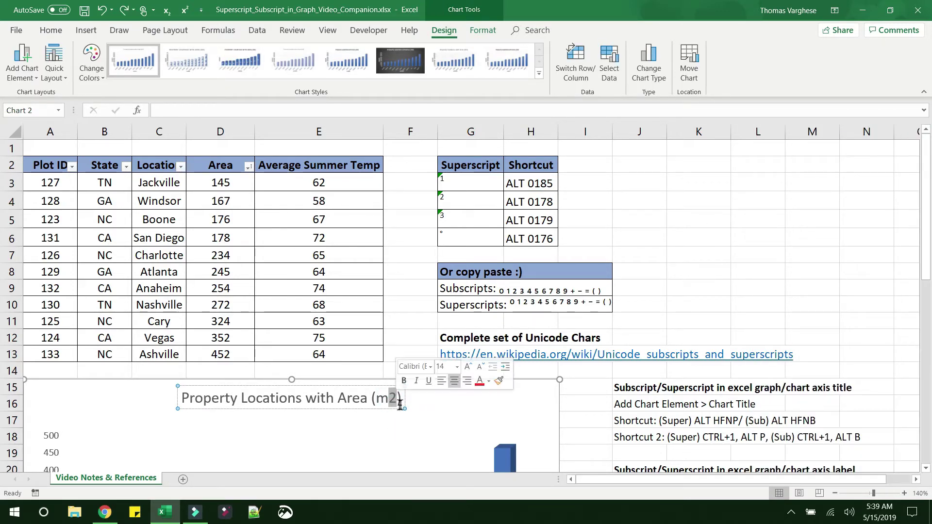
{"action": "key", "text": "Delete"}
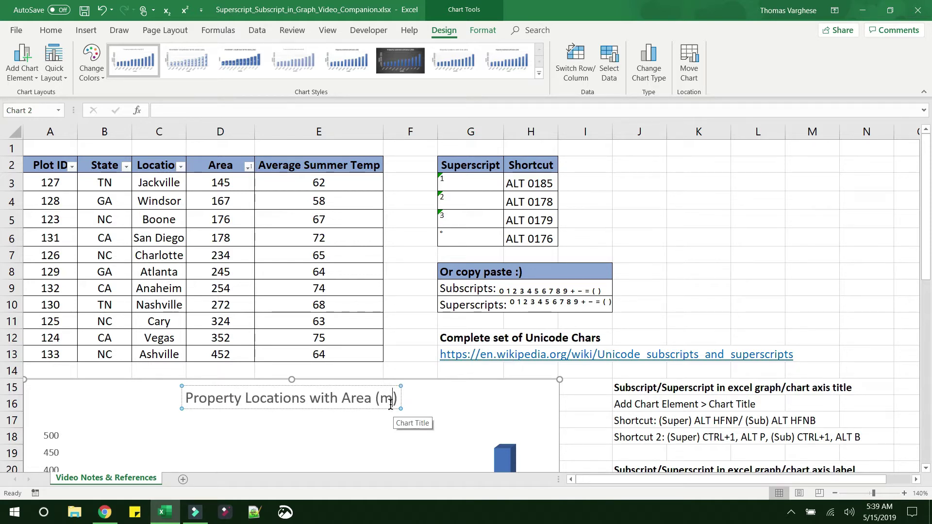
{"action": "key", "text": "alt"}
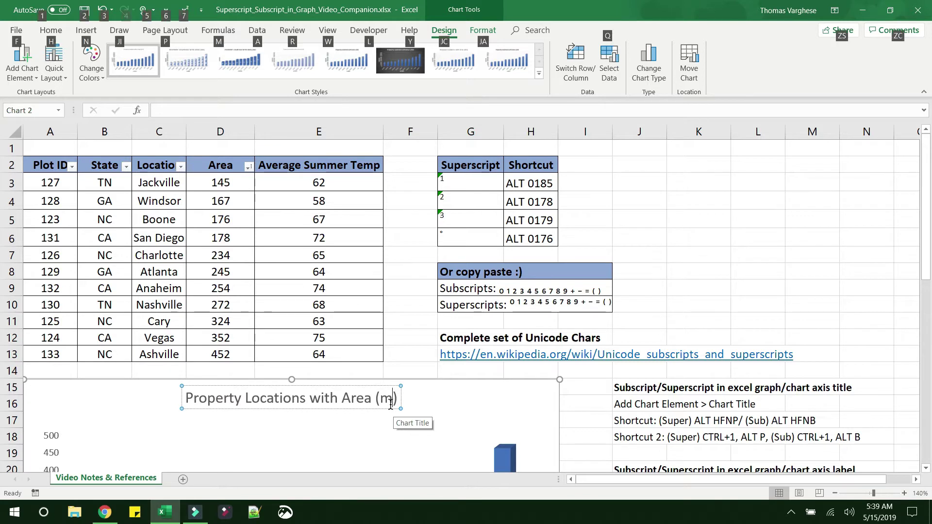
{"action": "key", "text": "7"}
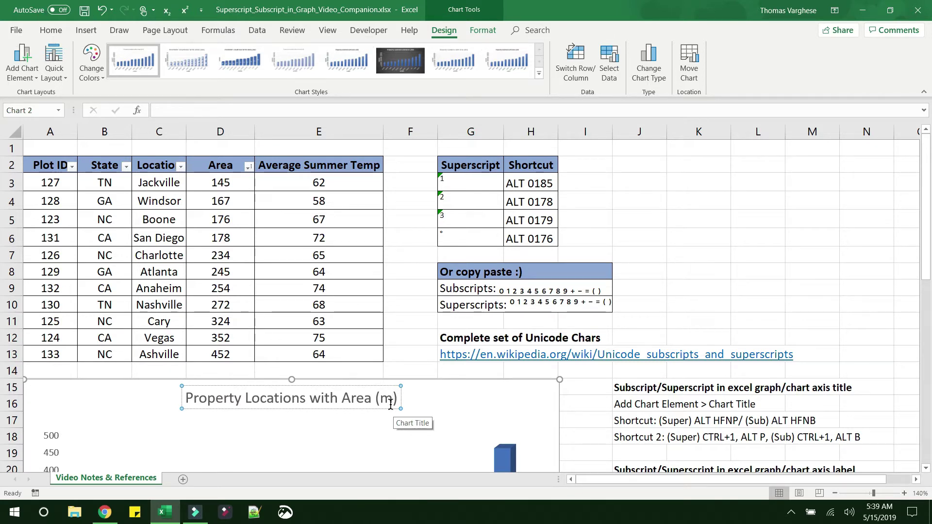
{"action": "type", "text": "²"}
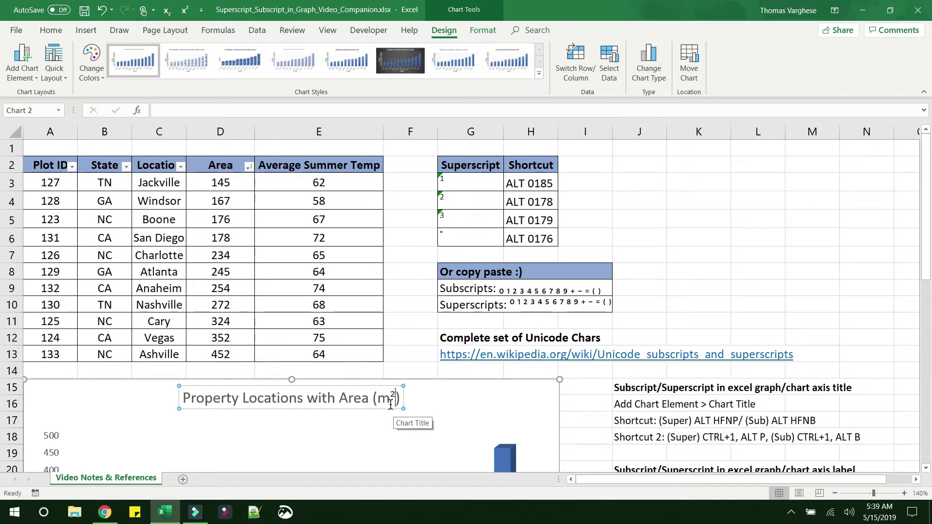
Delete the ² from the chart title and insert the superscript 2 copied from the Superscripts list in cell G10 instead.
{"action": "left_click_drag", "start_coordinate": [391, 397], "coordinate": [396, 406]}
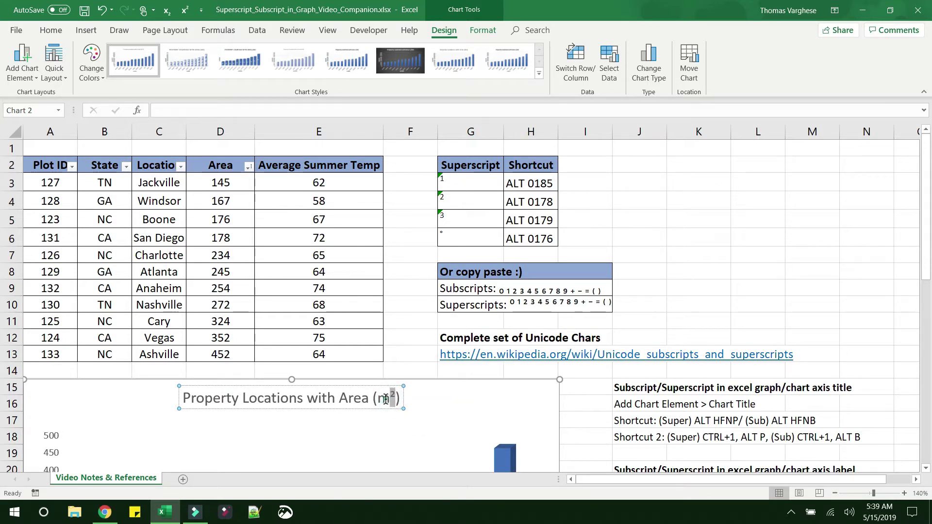
{"action": "left_click", "coordinate": [375, 398]}
{"action": "left_click_drag", "start_coordinate": [375, 399], "coordinate": [395, 401]}
{"action": "left_click", "coordinate": [394, 398]}
{"action": "key", "text": "Delete"}
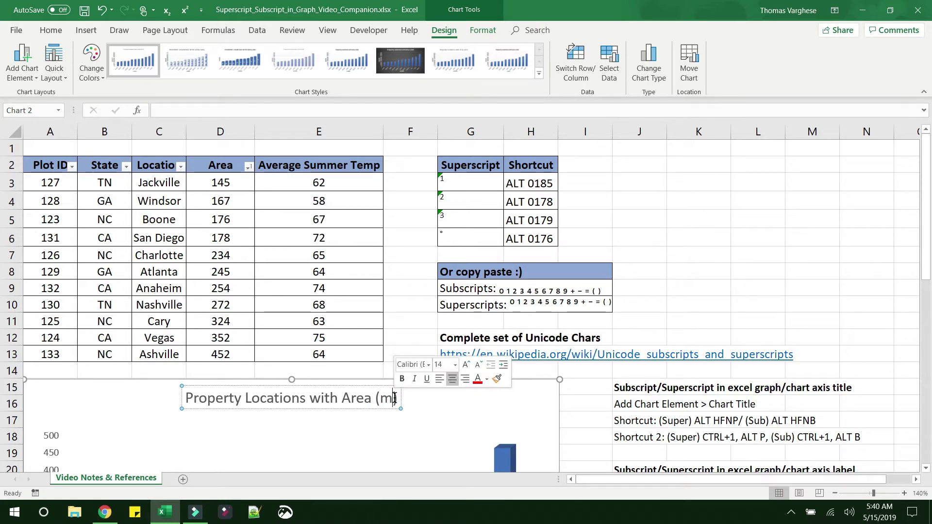
{"action": "double_click", "coordinate": [524, 304]}
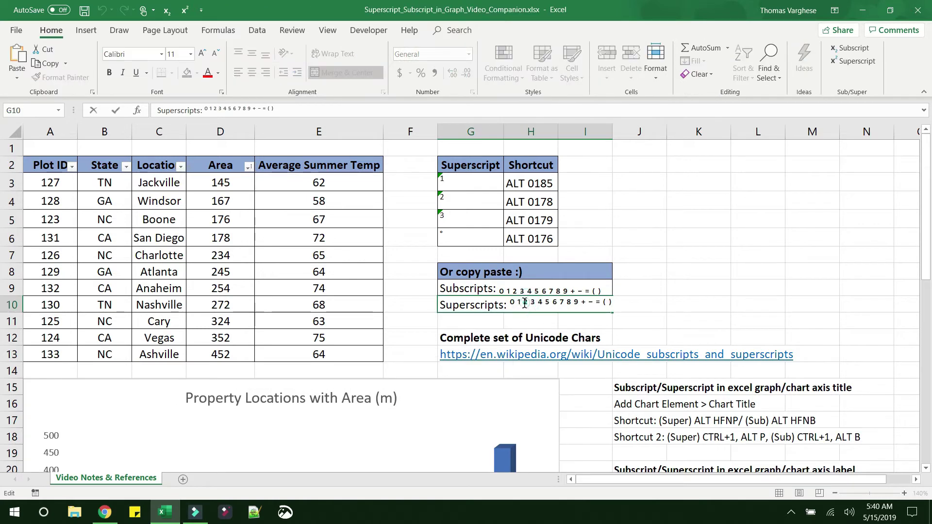
{"action": "left_click_drag", "start_coordinate": [528, 304], "coordinate": [525, 305]}
{"action": "left_click", "coordinate": [393, 399]}
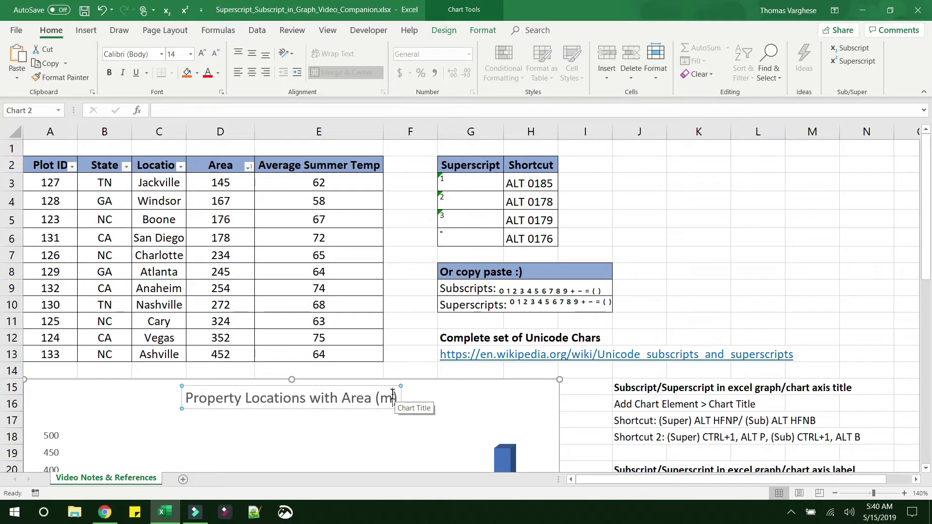
{"action": "type", "text": "²"}
{"action": "key", "text": "shift+Left"}
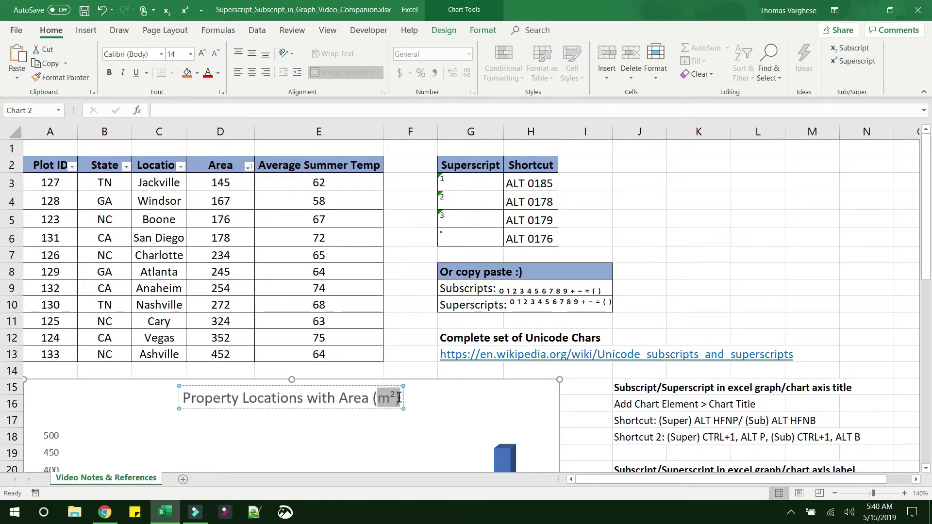
{"action": "right_click", "coordinate": [395, 400]}
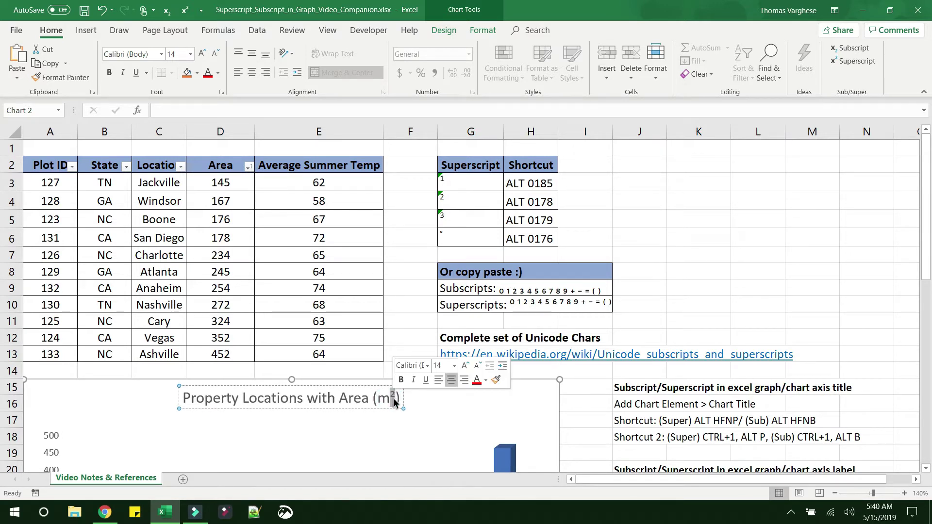
Examine the copyable subscript and superscript characters in cells G9 and G10.
{"action": "left_click", "coordinate": [525, 290]}
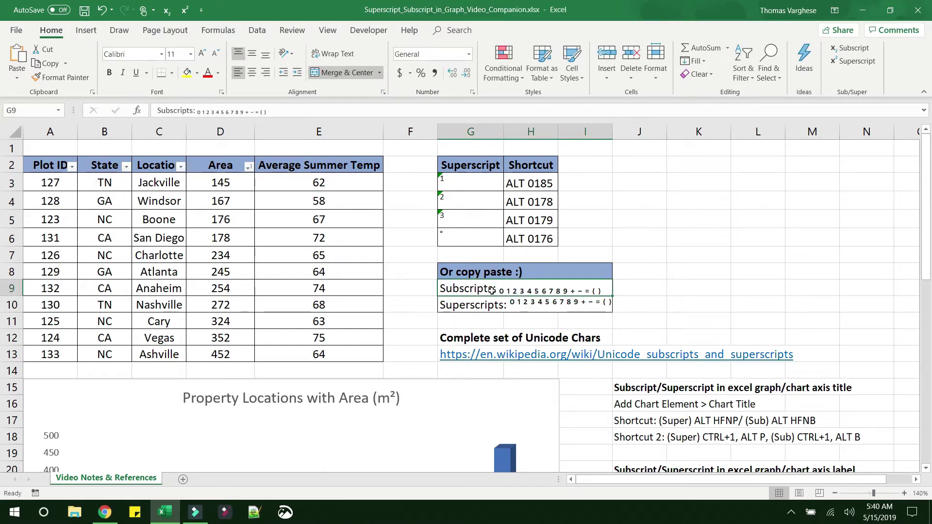
{"action": "left_click", "coordinate": [523, 309]}
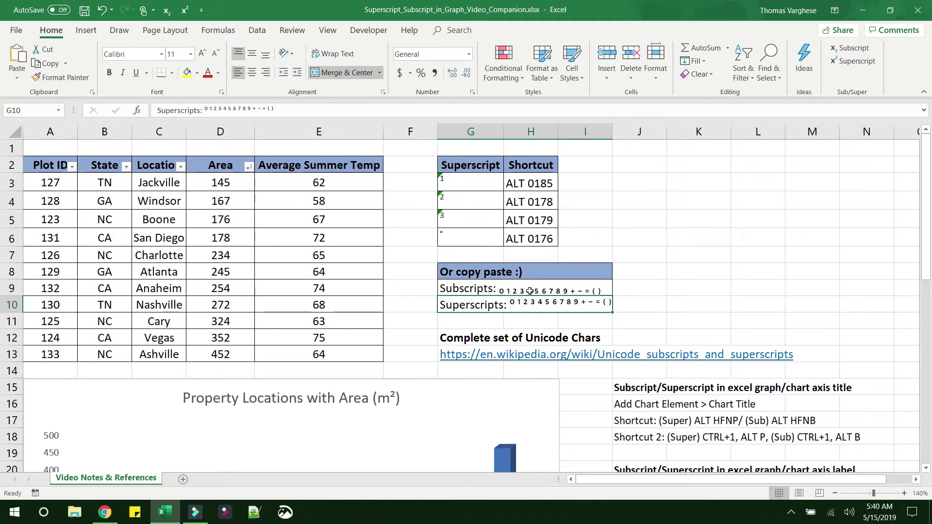
{"action": "double_click", "coordinate": [534, 290]}
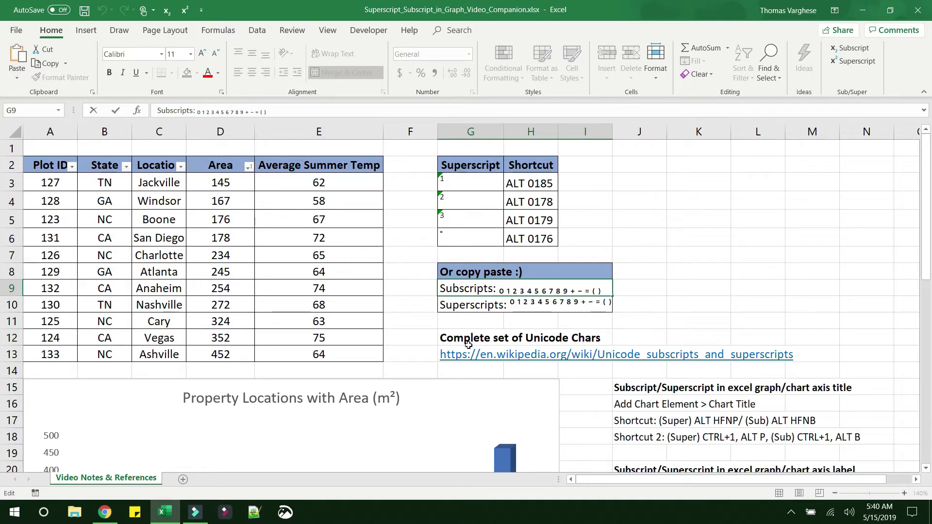
Open the Wikipedia page linked in cell G13 and copy the superscript 4 from its Unicode characters table.
{"action": "left_click", "coordinate": [452, 356]}
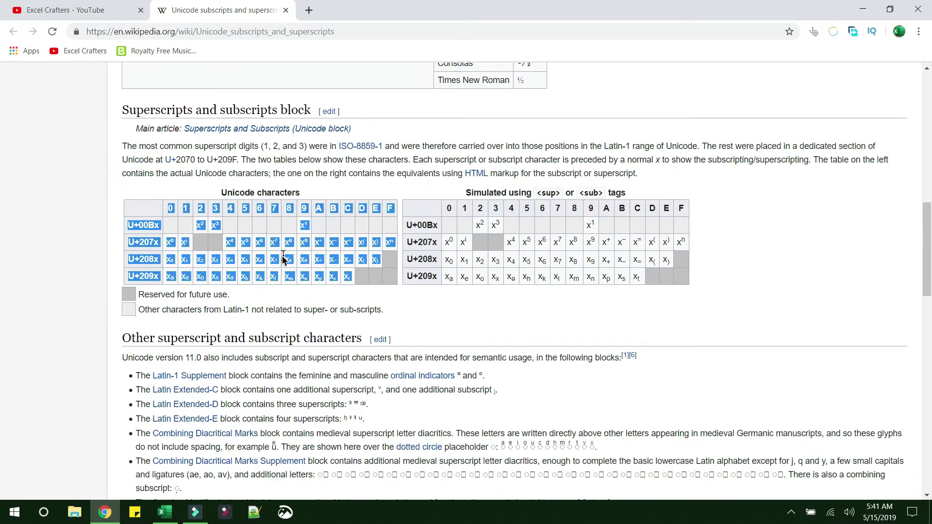
{"action": "left_click", "coordinate": [247, 217]}
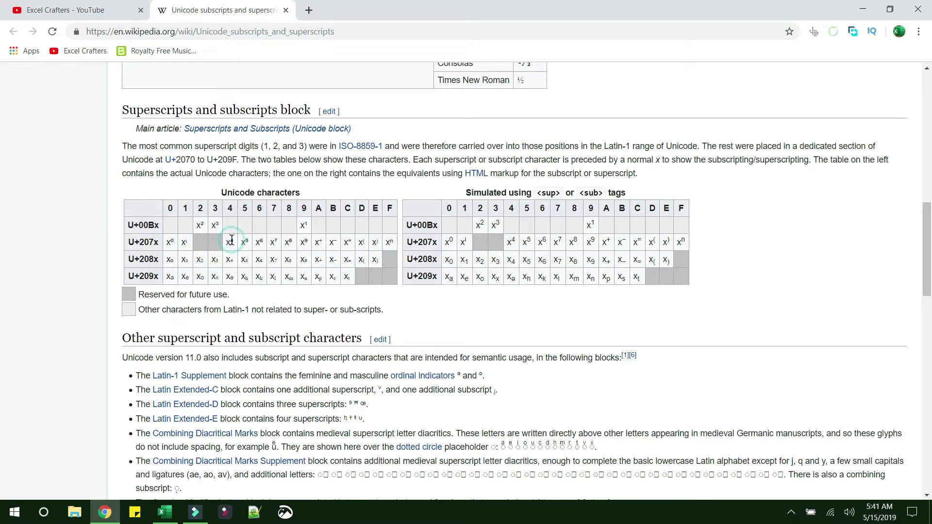
{"action": "left_click_drag", "start_coordinate": [230, 240], "coordinate": [235, 240]}
{"action": "key", "text": "ctrl+c"}
Switch back to Excel and paste the copied superscript 4 after the m in the area chart's title.
{"action": "key", "text": "alt+Tab"}
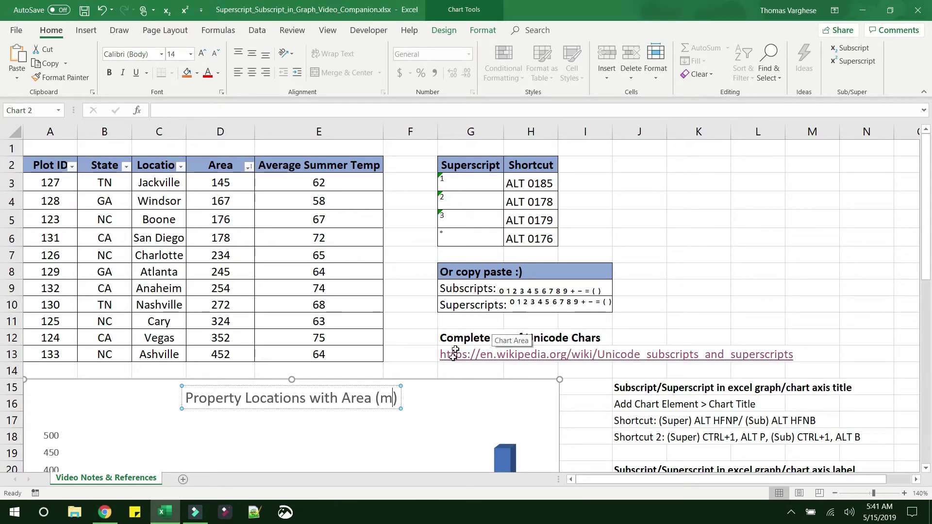
{"action": "key", "text": "ctrl+v"}
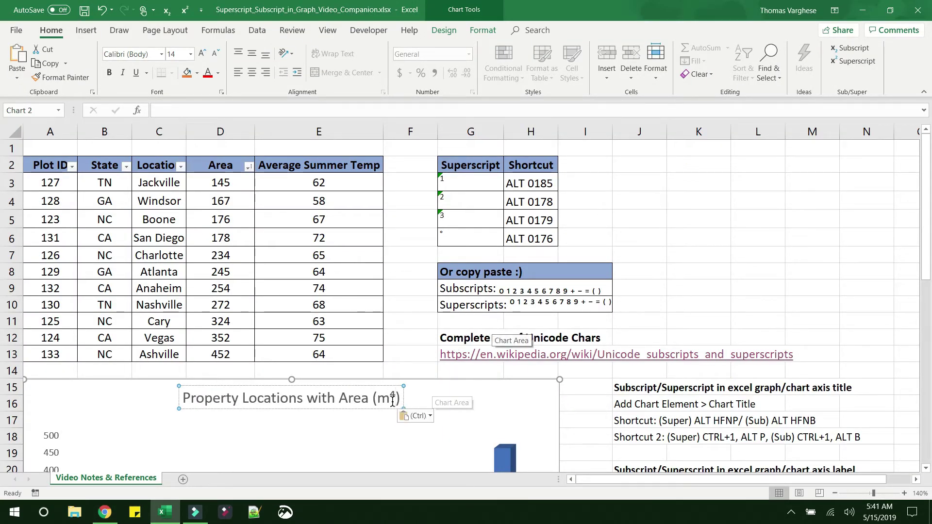
{"action": "left_click_drag", "start_coordinate": [391, 393], "coordinate": [396, 396]}
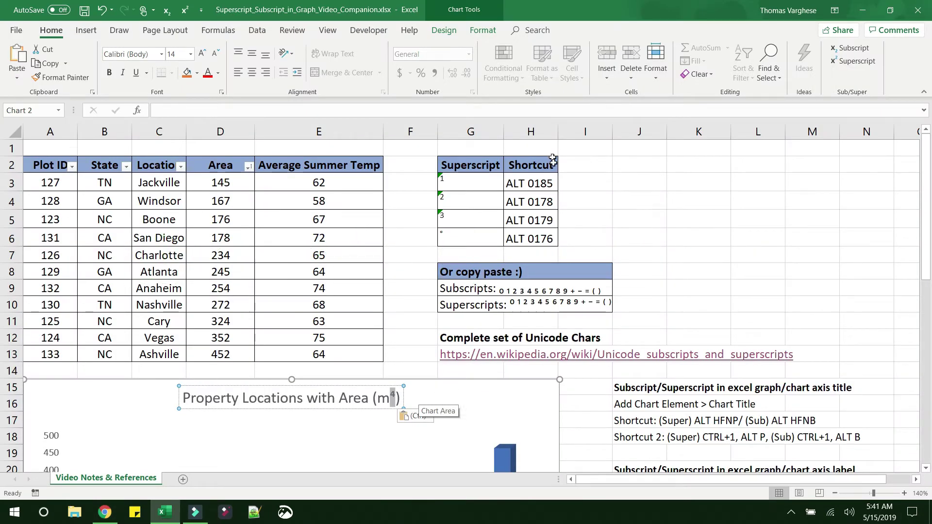
{"action": "left_click", "coordinate": [588, 178]}
{"action": "left_click", "coordinate": [641, 277]}
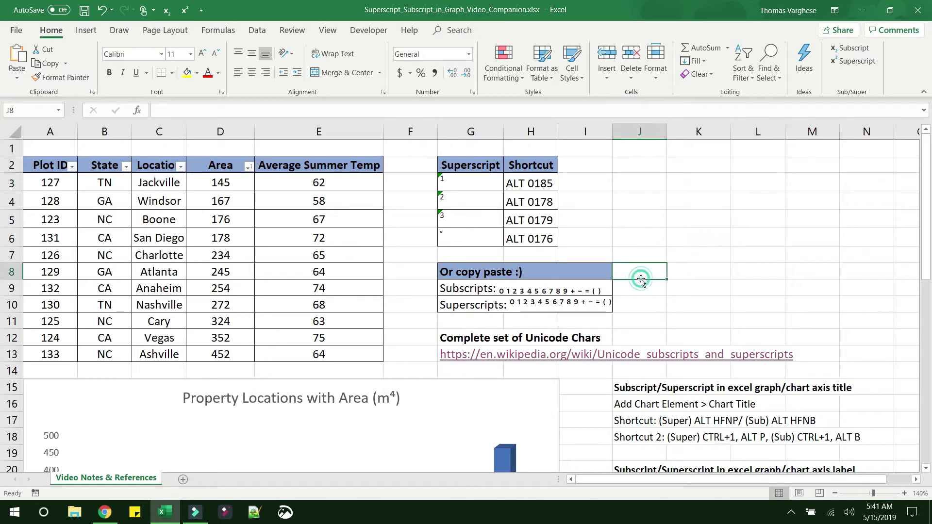
Review the superscript and subscript shortcuts for chart titles noted in cells J17 and J18.
{"action": "scroll", "coordinate": [672, 279], "scroll_direction": "down", "scroll_amount": 1}
{"action": "scroll", "coordinate": [671, 279], "scroll_direction": "down", "scroll_amount": 2}
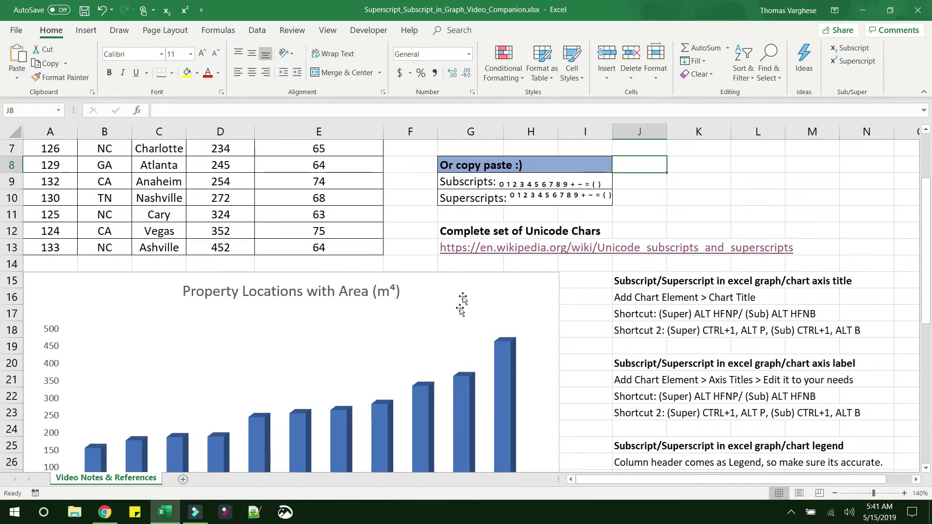
{"action": "left_click", "coordinate": [635, 312]}
{"action": "left_click", "coordinate": [636, 329]}
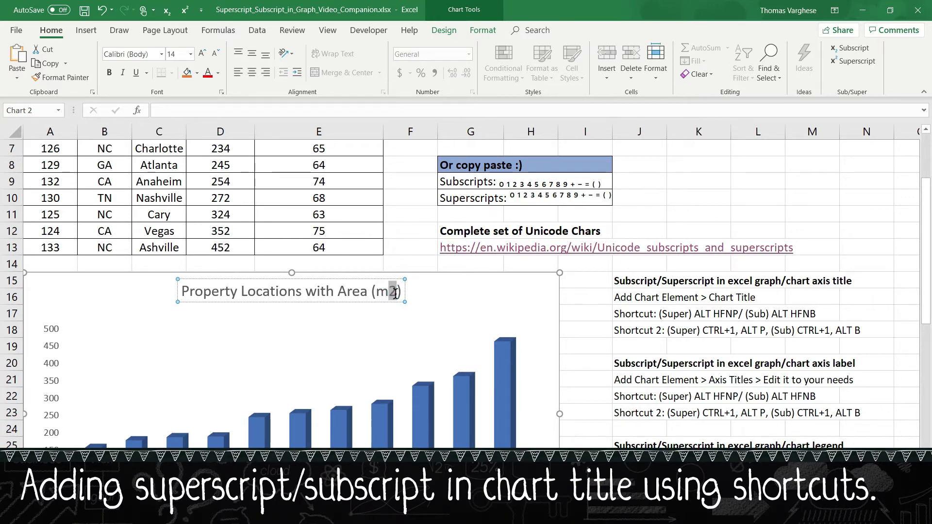
Apply the Superscript font effect to the 2 of "(m2)" in the area chart's title.
{"action": "left_click_drag", "start_coordinate": [389, 293], "coordinate": [395, 294]}
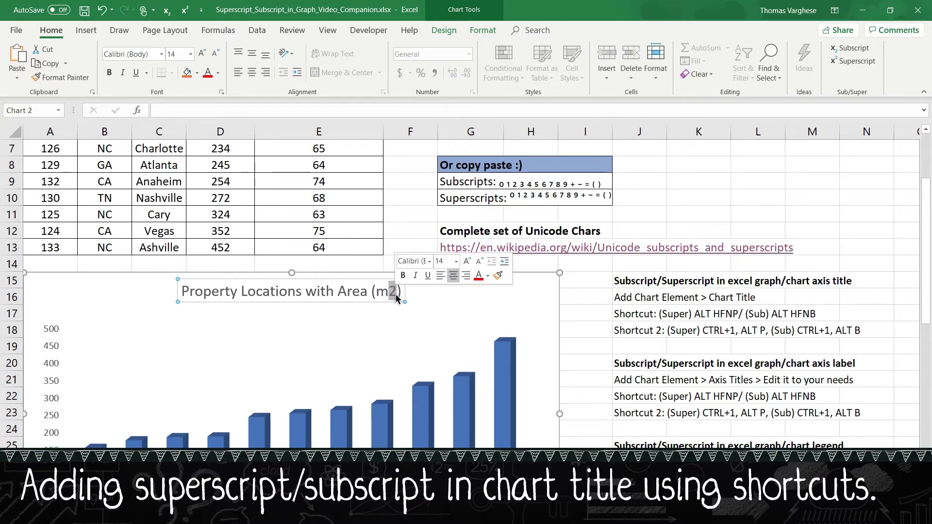
{"action": "key", "text": "alt+6"}
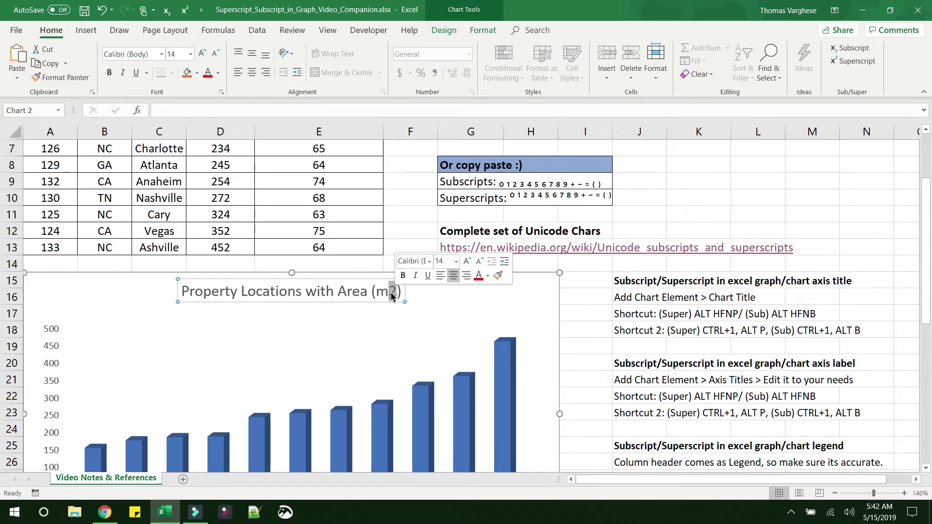
{"action": "key", "text": "alt"}
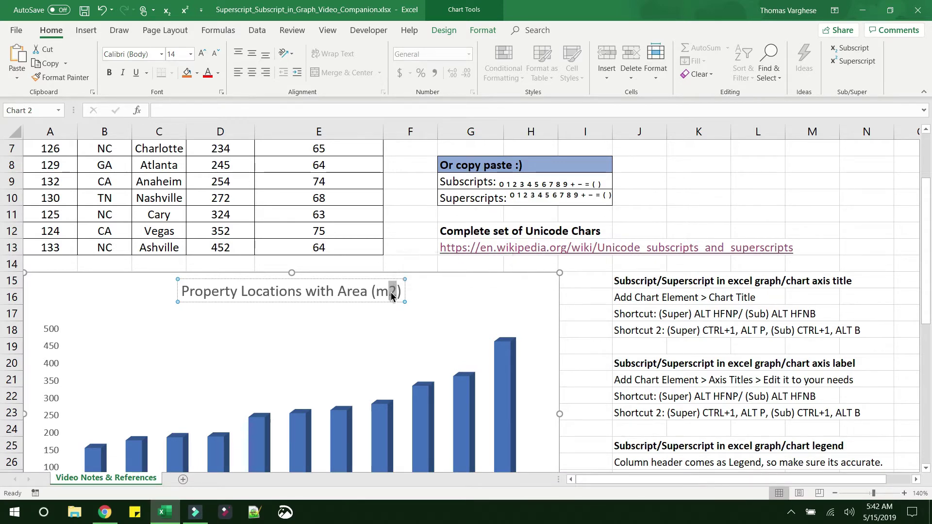
{"action": "key", "text": "h"}
{"action": "key", "text": "f"}
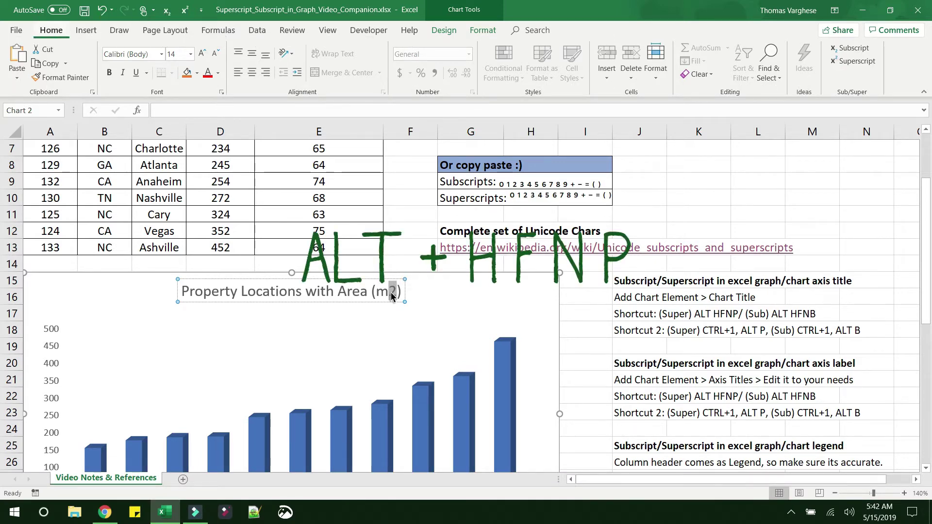
{"action": "key", "text": "n"}
{"action": "key", "text": "p"}
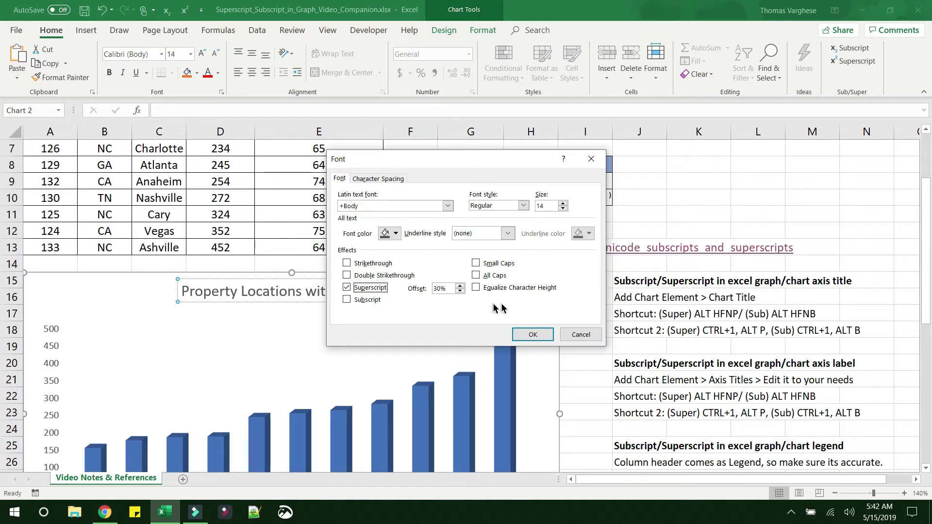
{"action": "left_click", "coordinate": [533, 334]}
{"action": "left_click", "coordinate": [383, 291]}
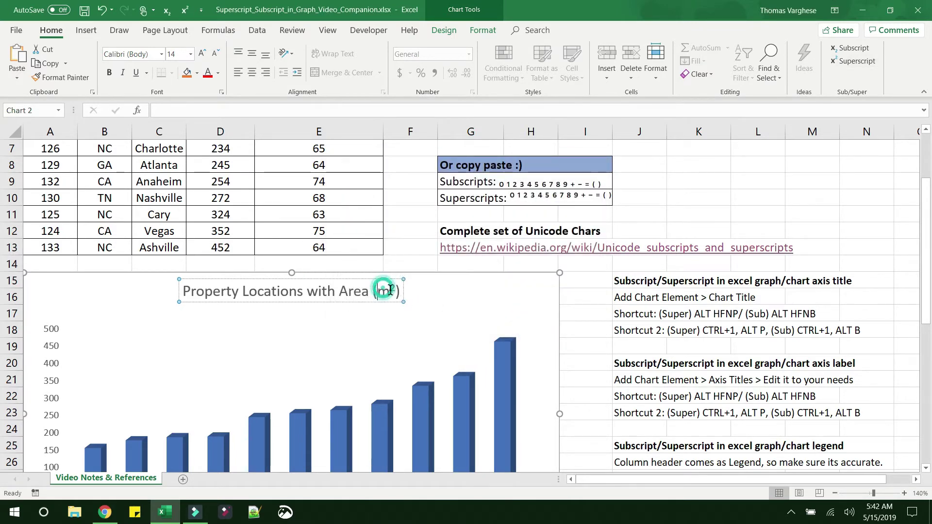
{"action": "left_click", "coordinate": [412, 360]}
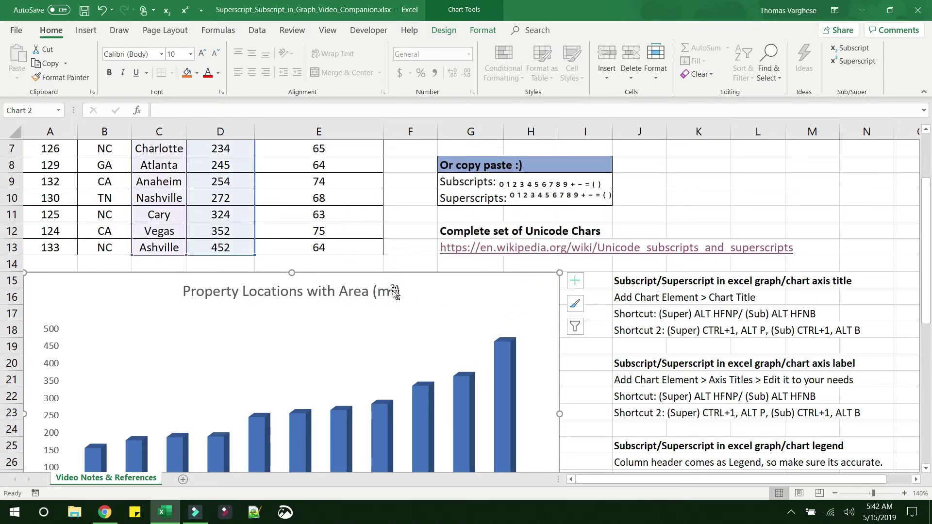
Change the 2 after the m in the area chart's title to the Subscript font effect.
{"action": "left_click", "coordinate": [399, 293]}
{"action": "left_click", "coordinate": [398, 293]}
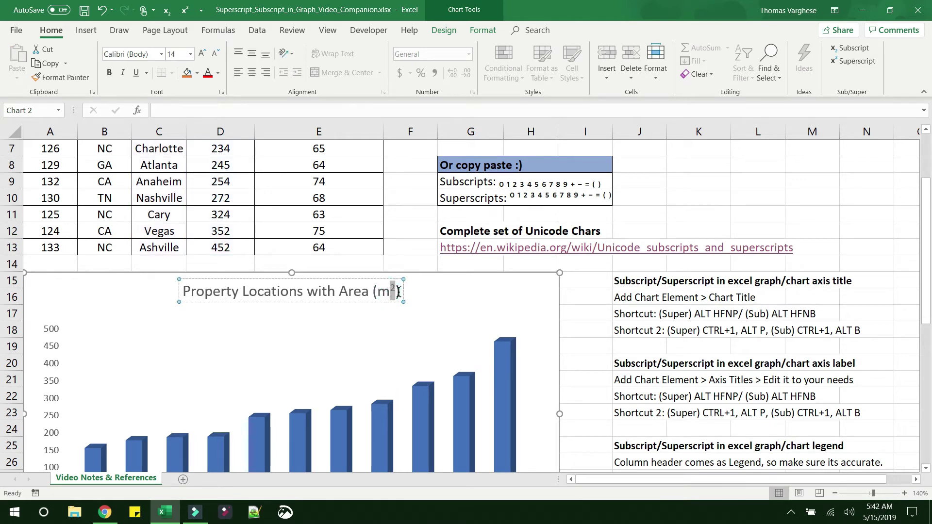
{"action": "left_click_drag", "start_coordinate": [397, 293], "coordinate": [393, 296]}
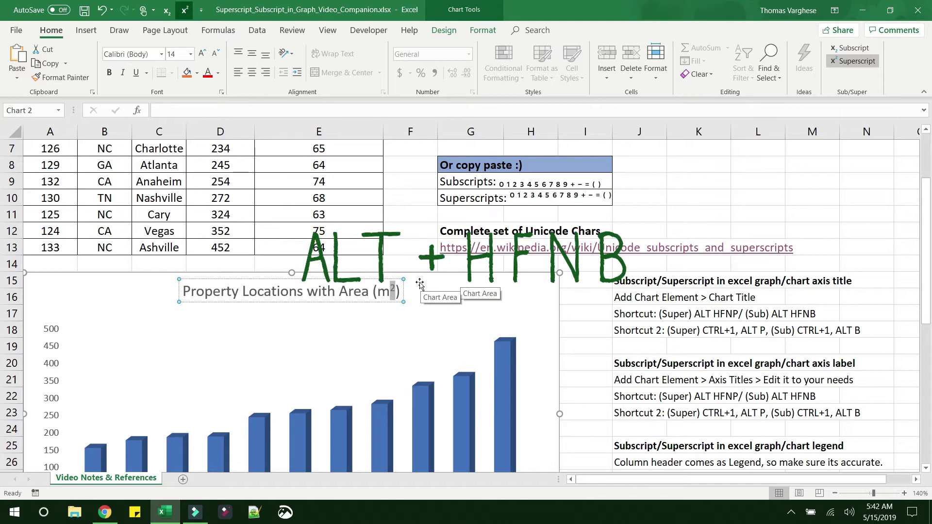
{"action": "key", "text": "alt"}
{"action": "key", "text": "h"}
{"action": "key", "text": "f"}
{"action": "key", "text": "n"}
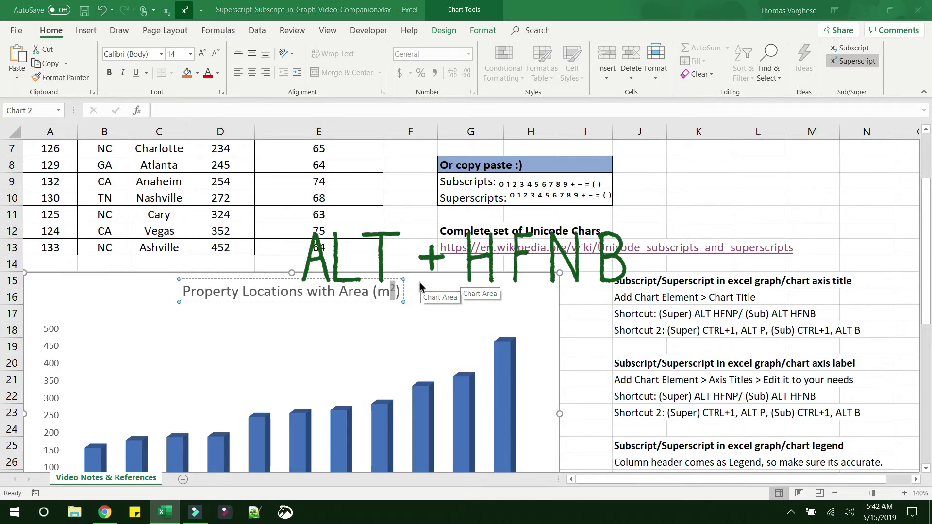
{"action": "key", "text": "b"}
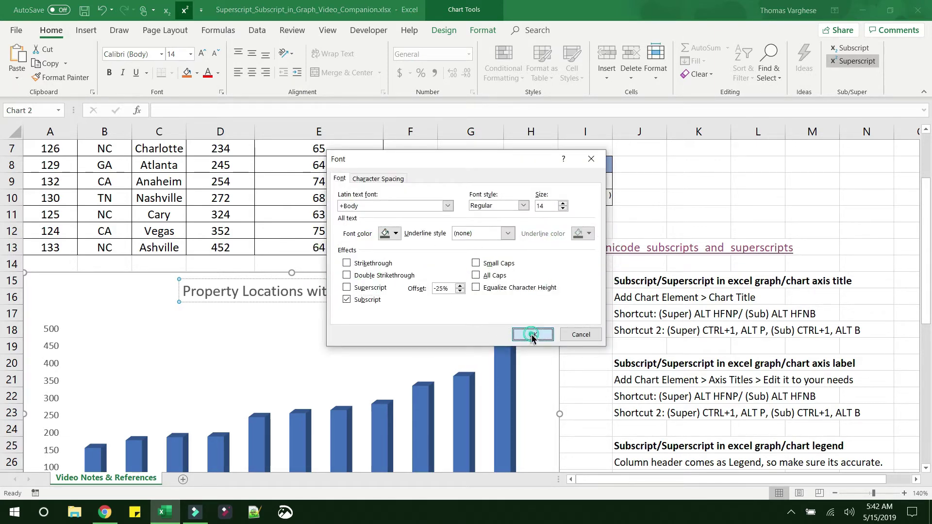
{"action": "left_click", "coordinate": [533, 335]}
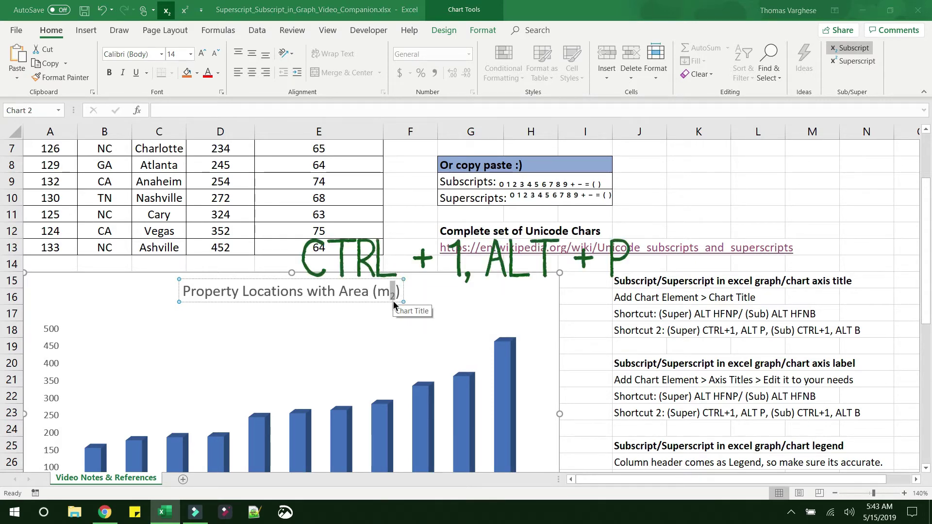
Change the 2 after the m in the area chart's title to the Superscript font effect.
{"action": "key", "text": "ctrl+1"}
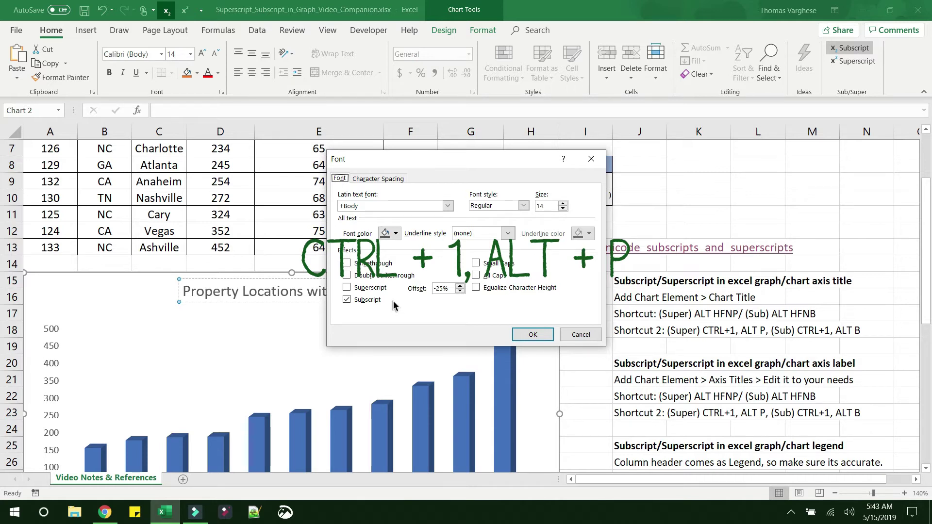
{"action": "key", "text": "alt+p"}
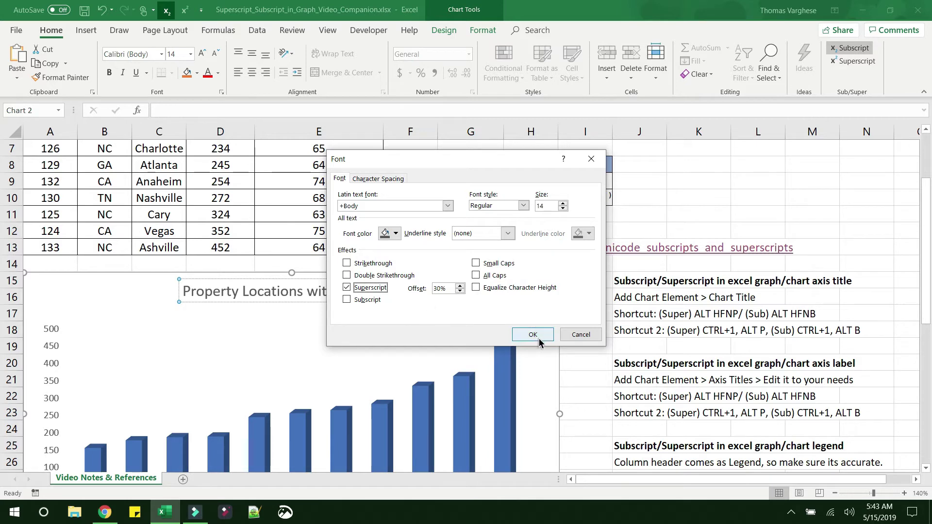
{"action": "left_click", "coordinate": [533, 335]}
{"action": "left_click", "coordinate": [383, 295]}
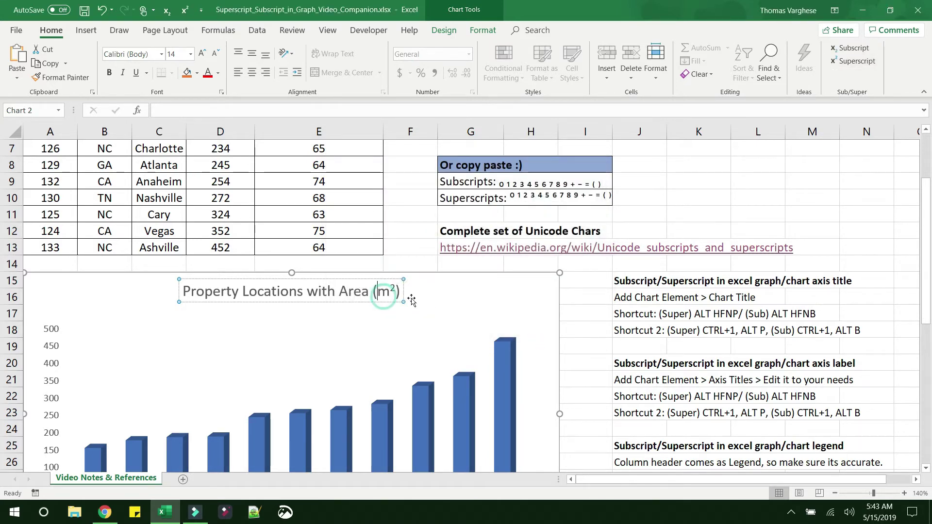
{"action": "left_click", "coordinate": [411, 300]}
Add axis titles to the area chart and name the horizontal one "Location".
{"action": "scroll", "coordinate": [412, 300], "scroll_direction": "down", "scroll_amount": 2}
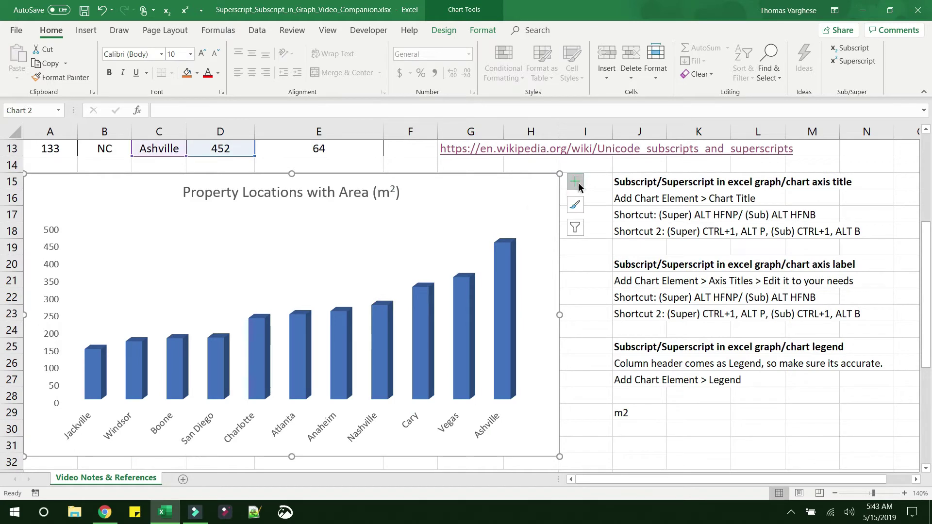
{"action": "left_click", "coordinate": [576, 185]}
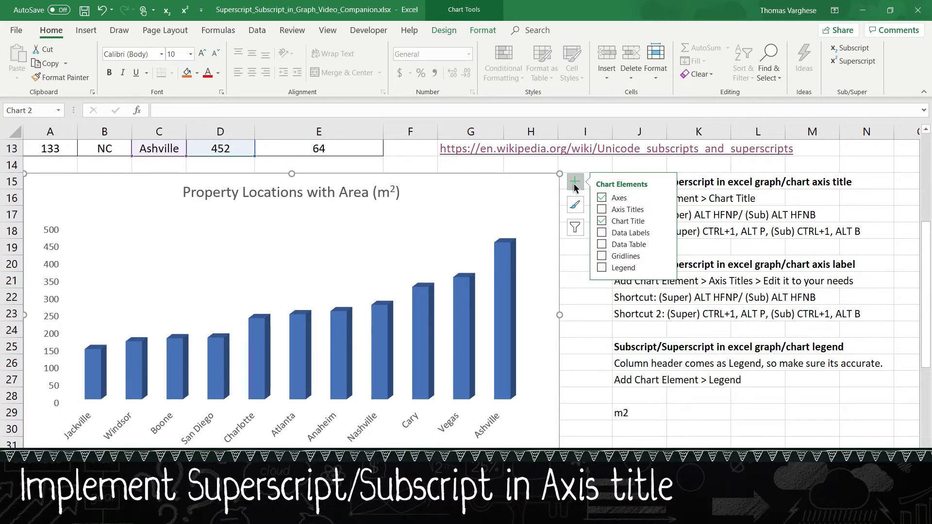
{"action": "left_click", "coordinate": [616, 211]}
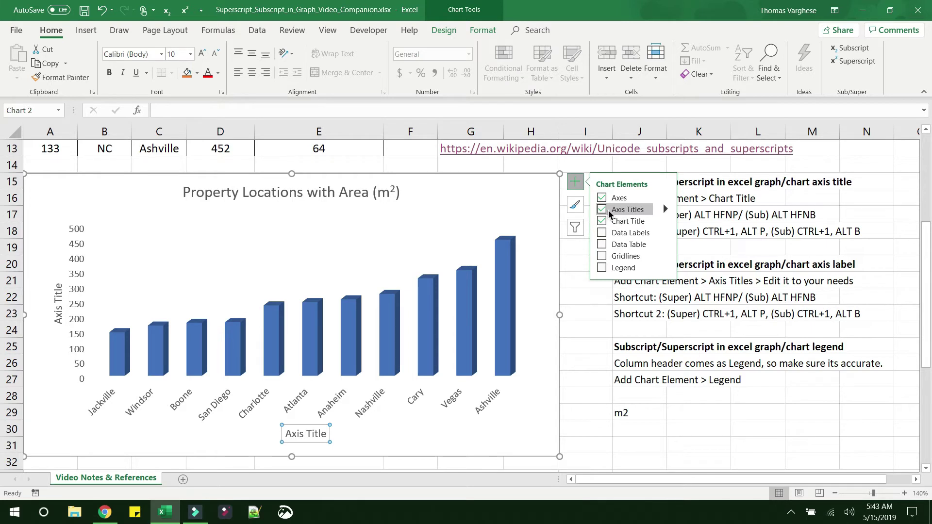
{"action": "left_click", "coordinate": [58, 303]}
{"action": "left_click", "coordinate": [309, 433]}
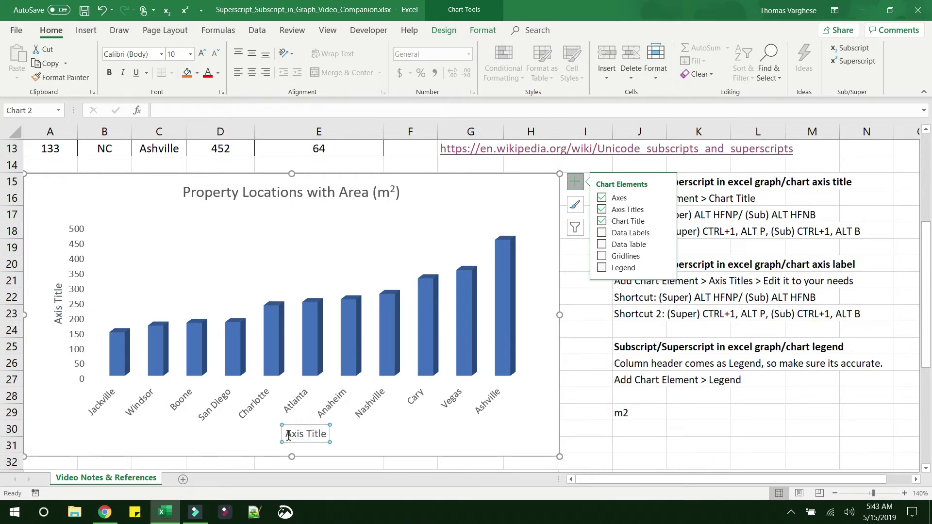
{"action": "left_click_drag", "start_coordinate": [285, 436], "coordinate": [323, 441]}
{"action": "type", "text": "Location"}
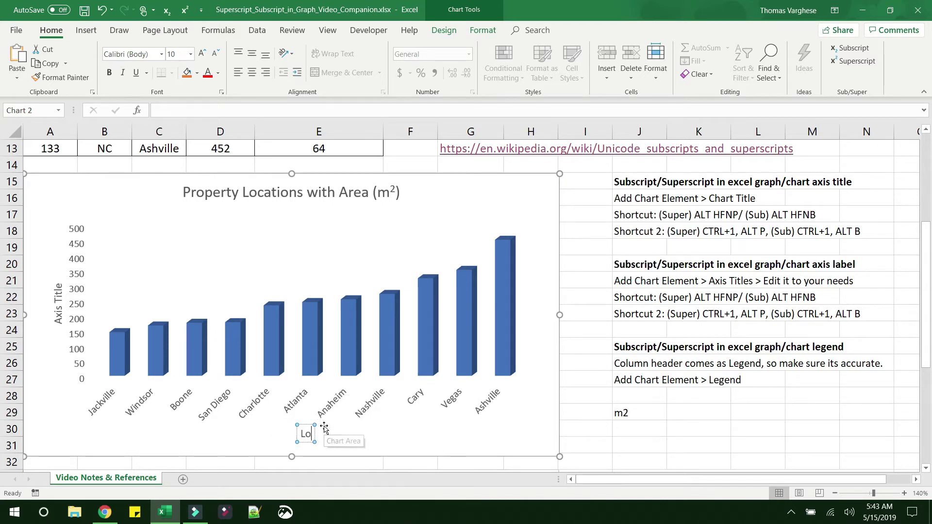
Change the vertical axis title's text to "Area (m2)".
{"action": "left_click", "coordinate": [58, 291]}
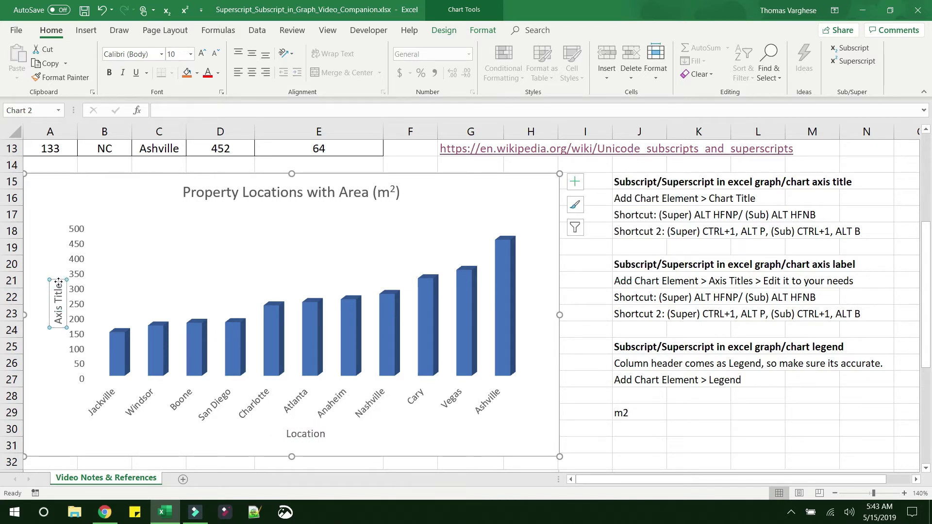
{"action": "left_click", "coordinate": [58, 284]}
{"action": "left_click", "coordinate": [57, 285]}
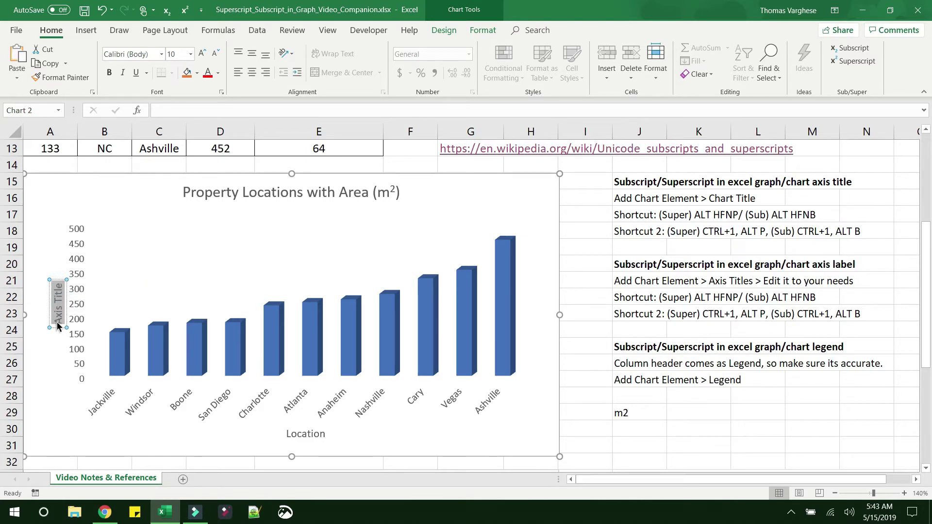
{"action": "type", "text": "Area"}
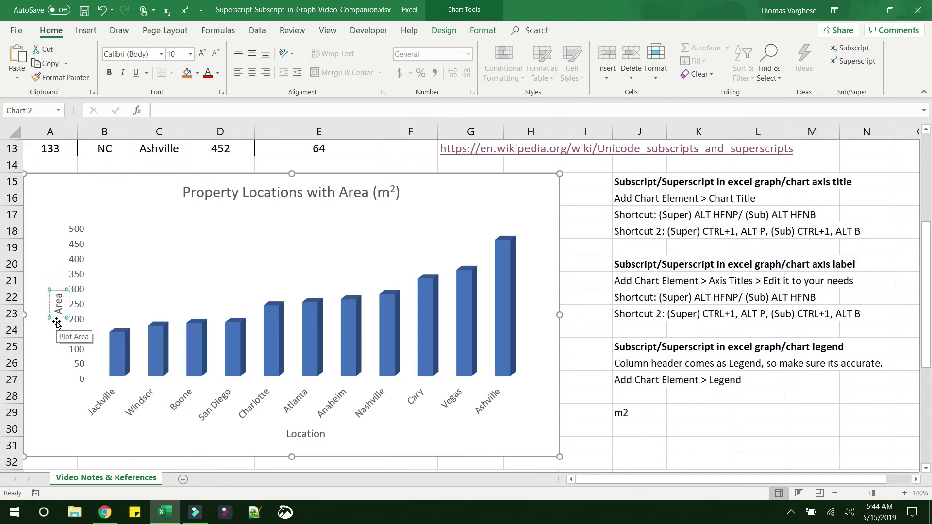
{"action": "type", "text": " (m2)"}
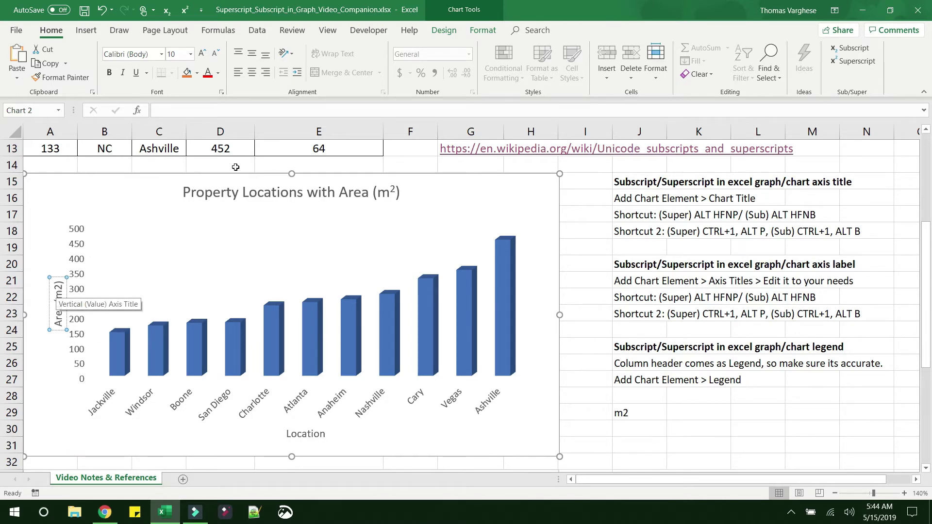
Review the chart title's m² and the sheet's superscript character codes, copyable characters and shortcut notes as options for the axis title.
{"action": "left_click", "coordinate": [387, 192]}
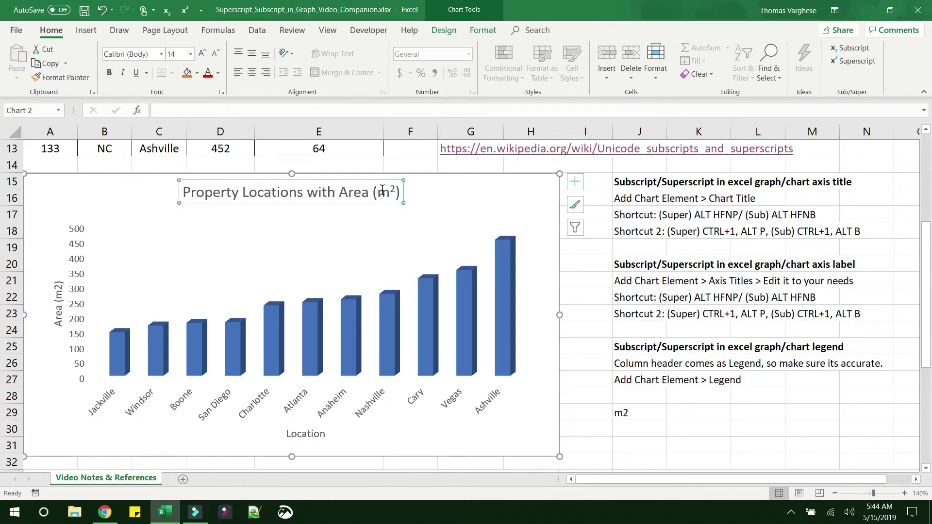
{"action": "scroll", "coordinate": [510, 265], "scroll_direction": "up", "scroll_amount": 3}
{"action": "scroll", "coordinate": [510, 265], "scroll_direction": "down", "scroll_amount": 3}
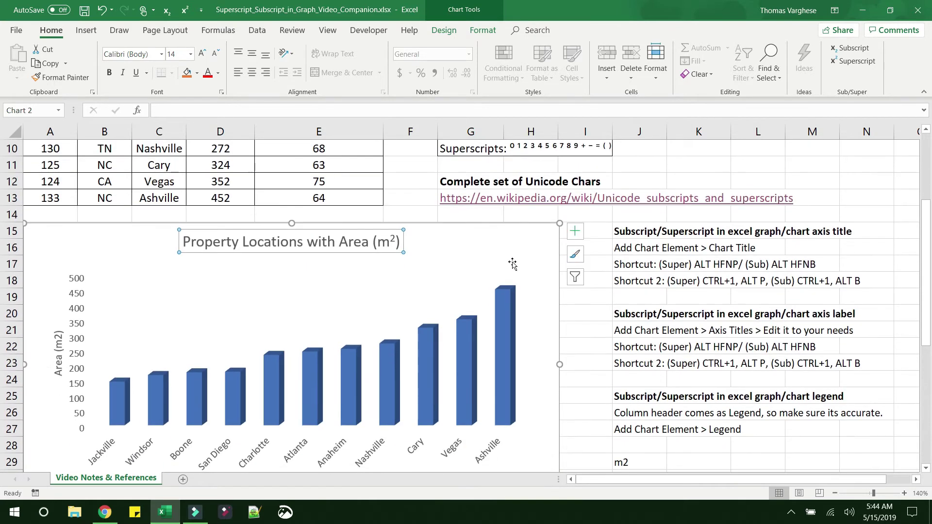
{"action": "scroll", "coordinate": [514, 267], "scroll_direction": "down", "scroll_amount": 1}
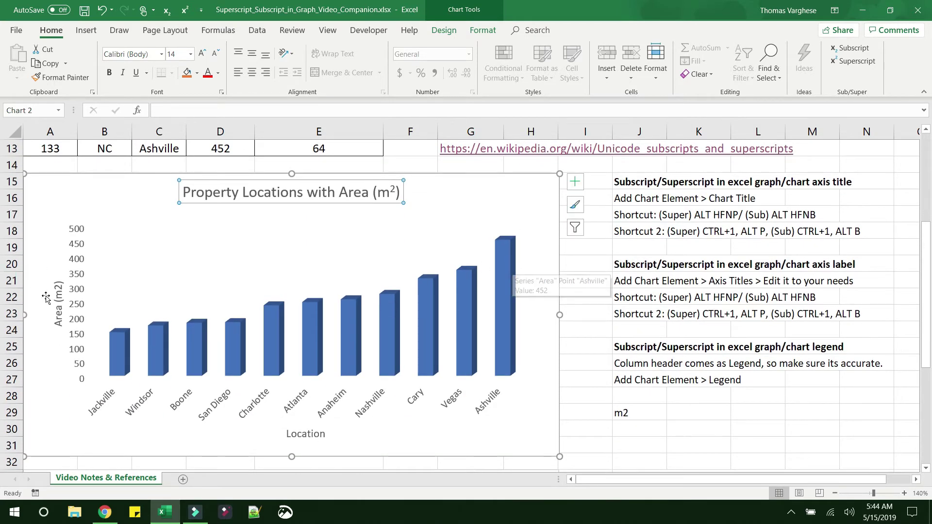
{"action": "scroll", "coordinate": [441, 245], "scroll_direction": "up", "scroll_amount": 3}
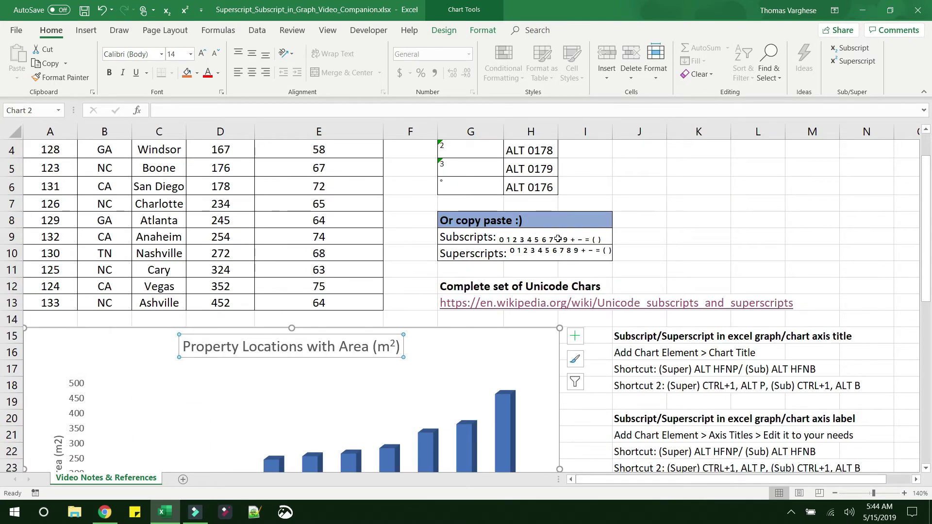
{"action": "left_click", "coordinate": [673, 387]}
{"action": "scroll", "coordinate": [447, 255], "scroll_direction": "down", "scroll_amount": 3}
Apply the Superscript font effect to the 2 of "(m2)" in the vertical axis title.
{"action": "left_click", "coordinate": [58, 289]}
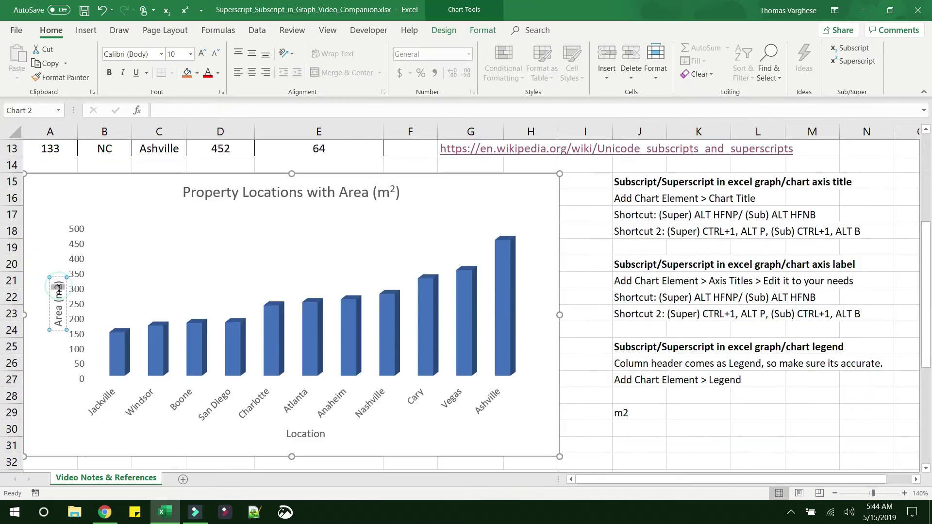
{"action": "left_click_drag", "start_coordinate": [58, 289], "coordinate": [59, 294]}
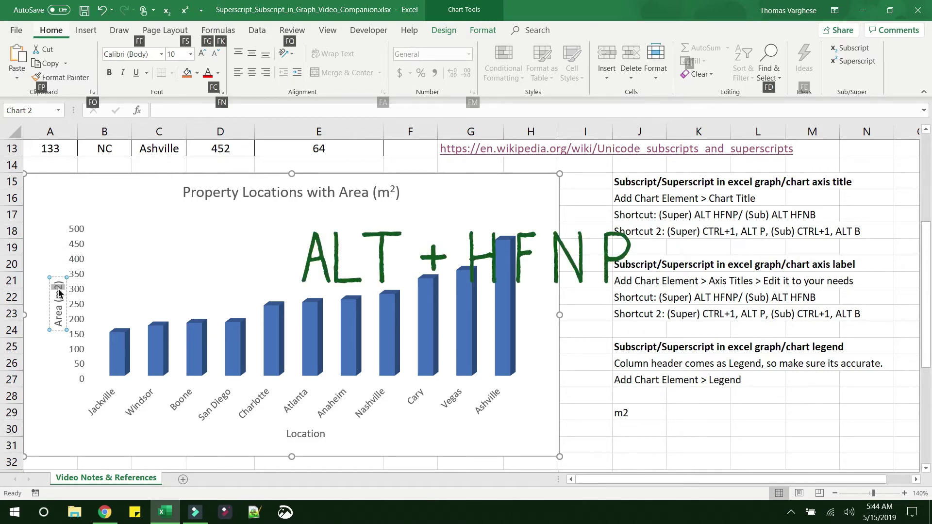
{"action": "key", "text": "alt+h"}
{"action": "key", "text": "f"}
{"action": "key", "text": "n"}
{"action": "key", "text": "p"}
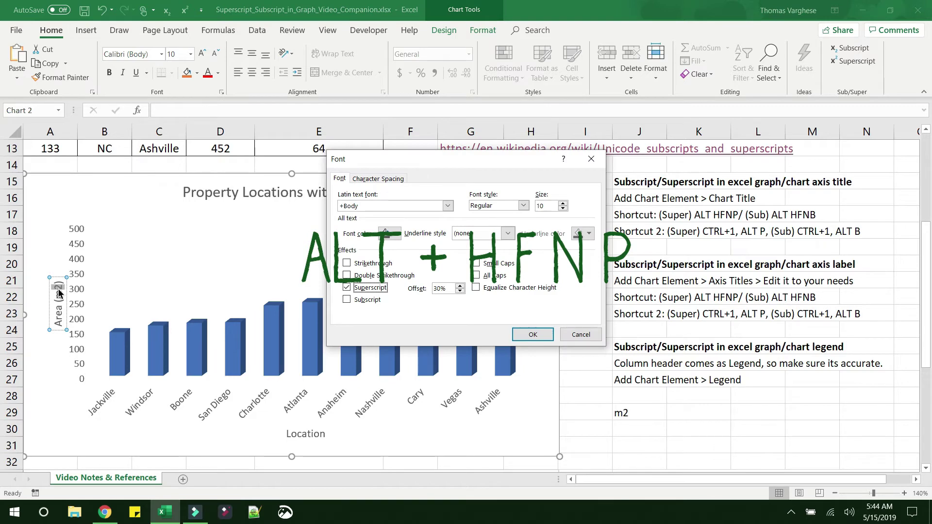
{"action": "left_click", "coordinate": [534, 334]}
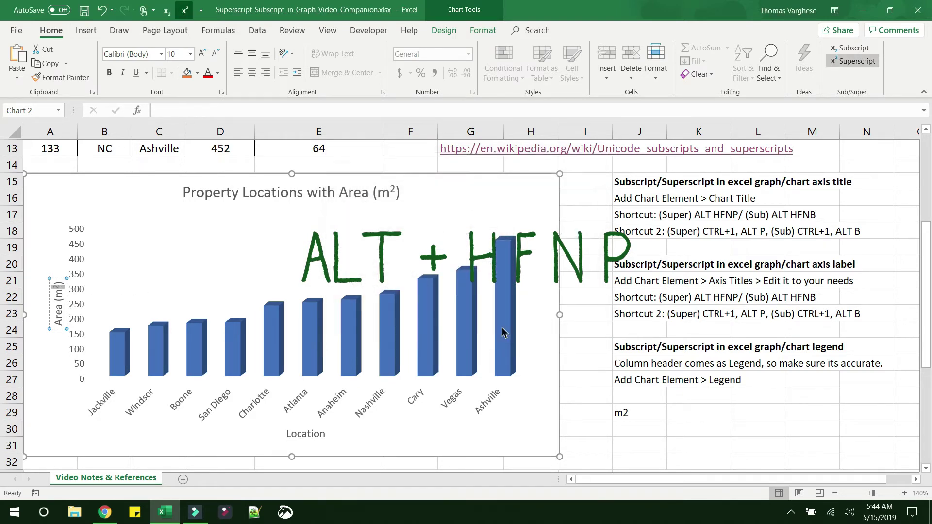
{"action": "left_click", "coordinate": [57, 292]}
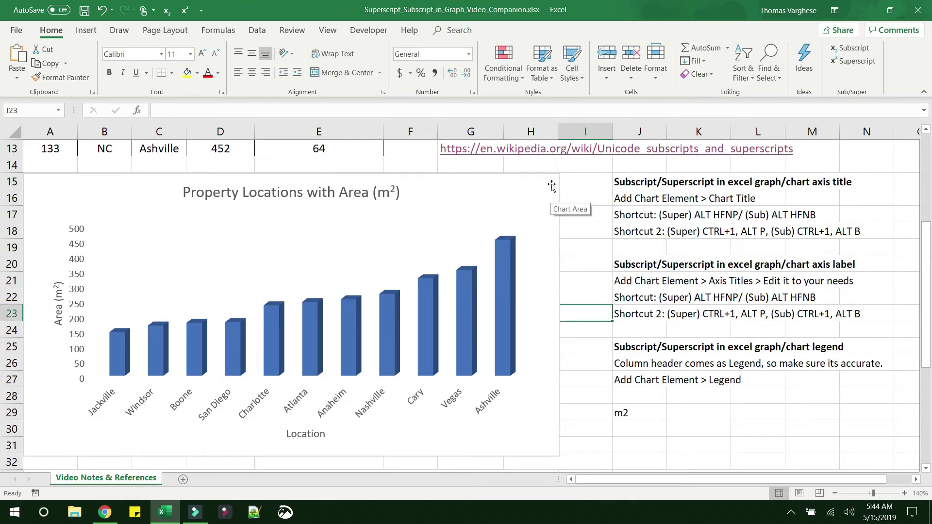
Add a legend to the area chart.
{"action": "left_click", "coordinate": [555, 200]}
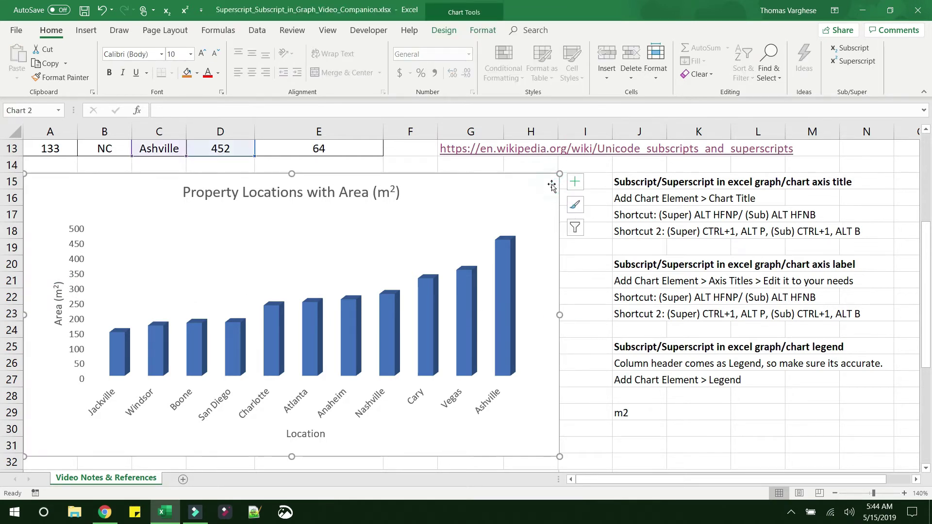
{"action": "left_click", "coordinate": [576, 185]}
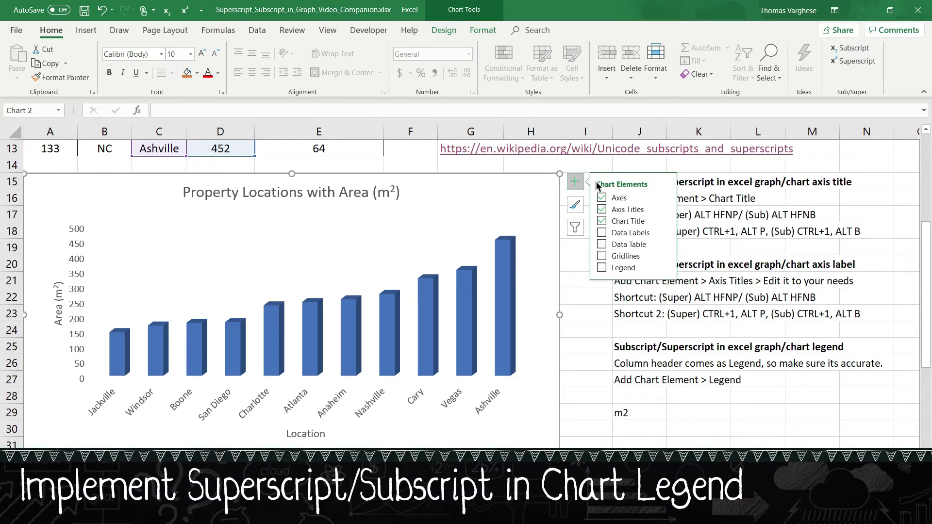
{"action": "left_click", "coordinate": [623, 270]}
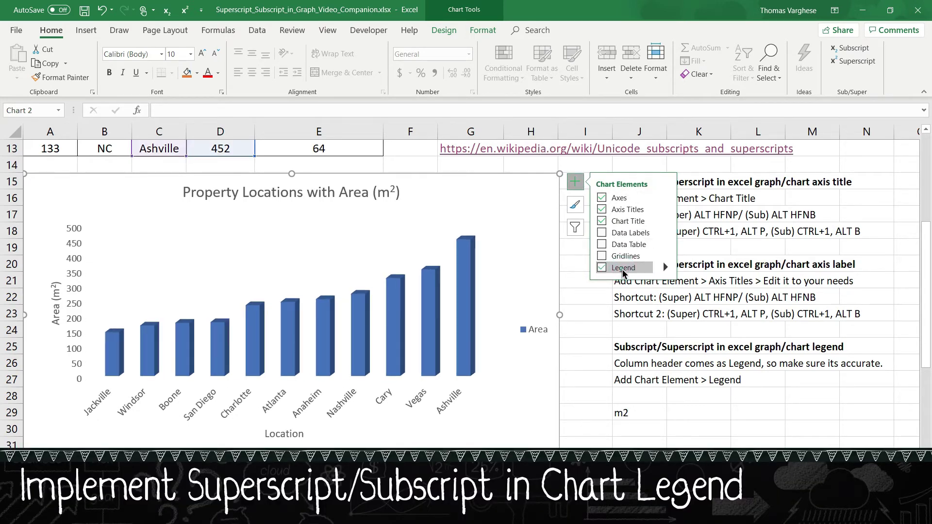
Check whether the legend's text can be edited directly in the chart like the vertical axis title and the chart title.
{"action": "left_click", "coordinate": [534, 332]}
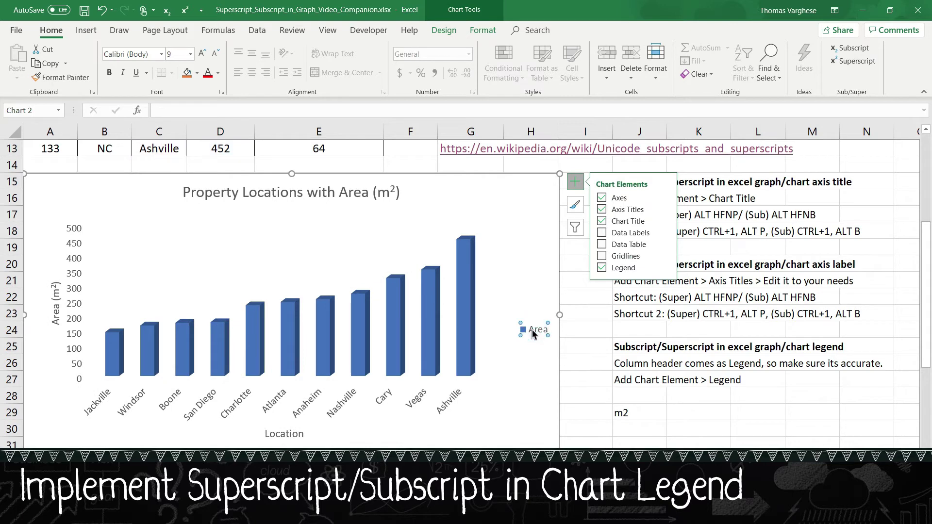
{"action": "double_click", "coordinate": [534, 330]}
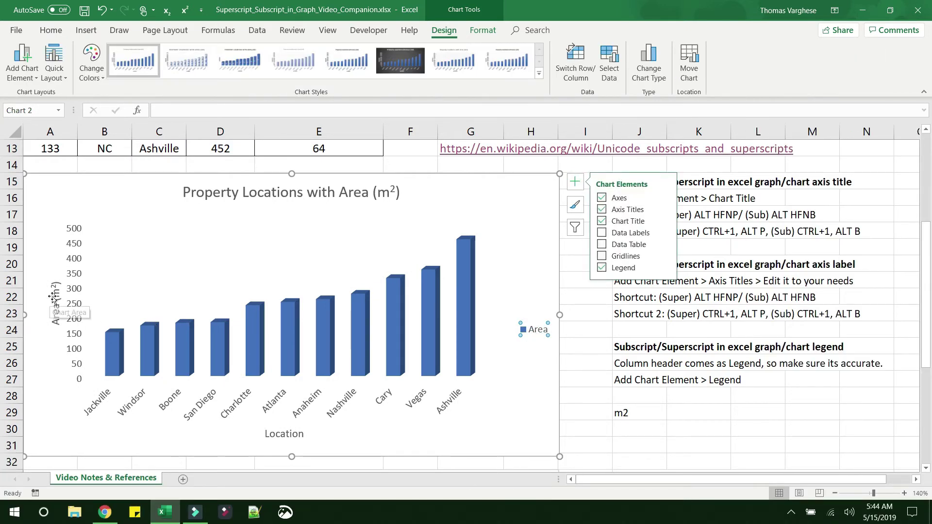
{"action": "left_click", "coordinate": [55, 294]}
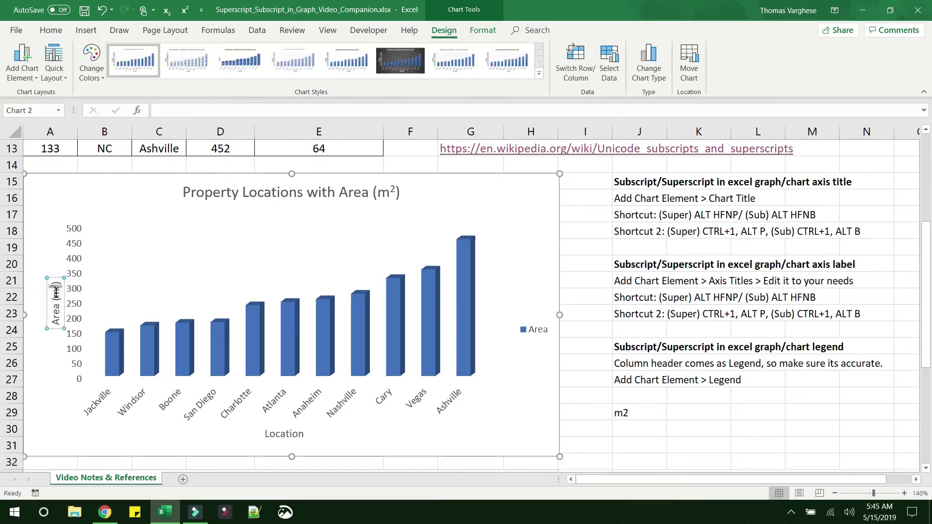
{"action": "left_click_drag", "start_coordinate": [56, 293], "coordinate": [58, 316]}
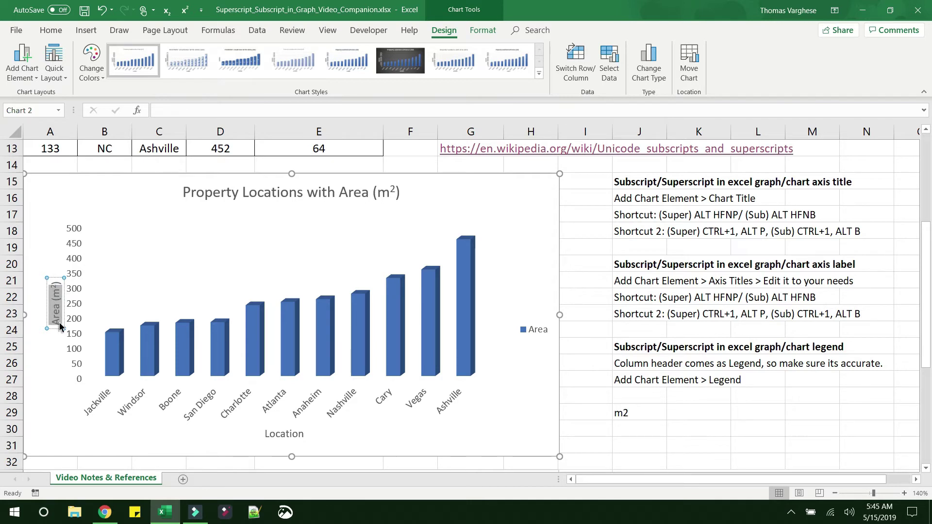
{"action": "left_click", "coordinate": [391, 191]}
{"action": "left_click", "coordinate": [392, 191]}
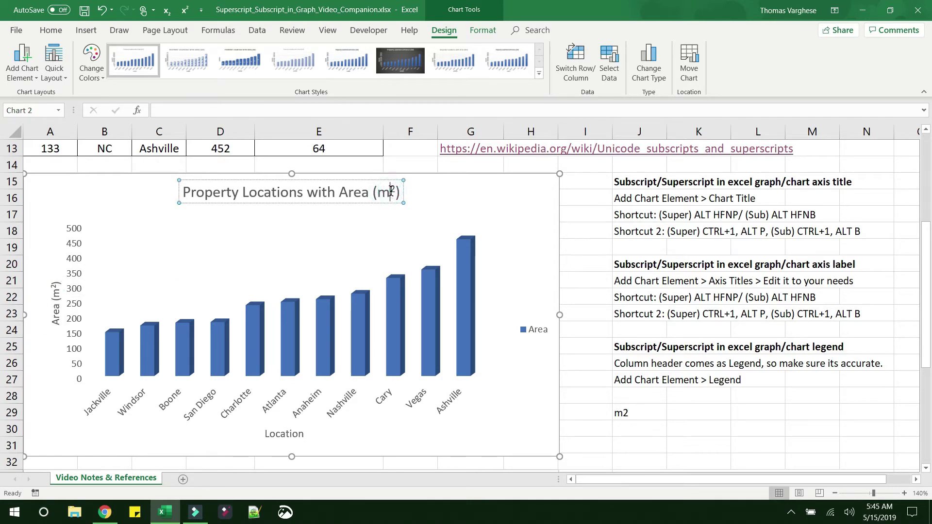
{"action": "left_click_drag", "start_coordinate": [391, 191], "coordinate": [397, 193]}
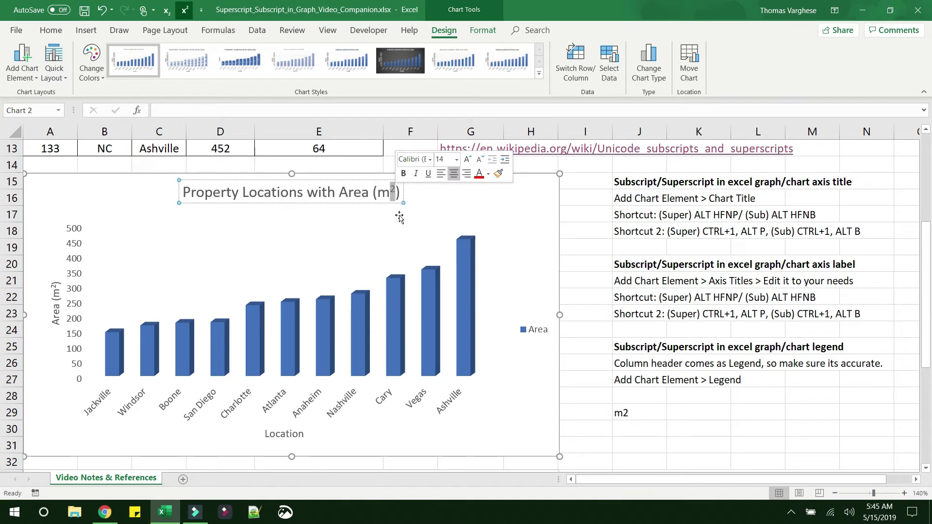
{"action": "left_click", "coordinate": [539, 329]}
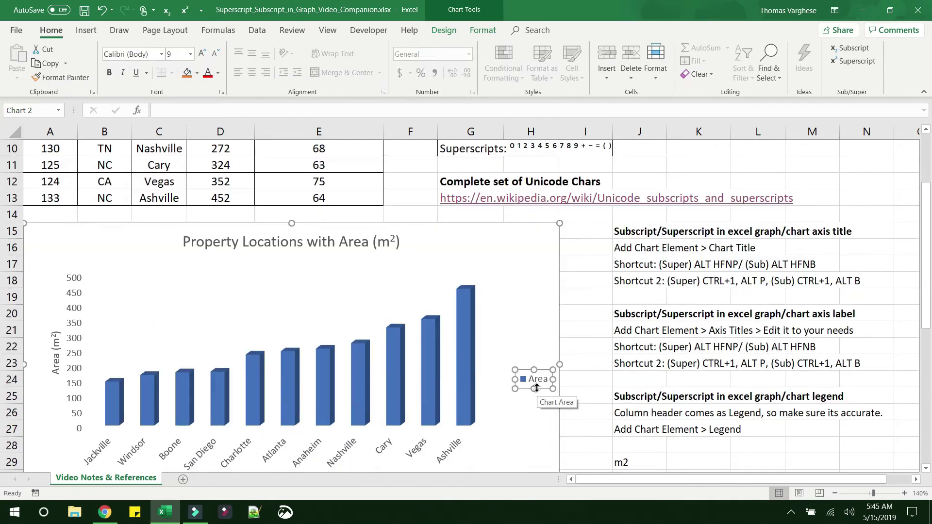
{"action": "left_click", "coordinate": [533, 385]}
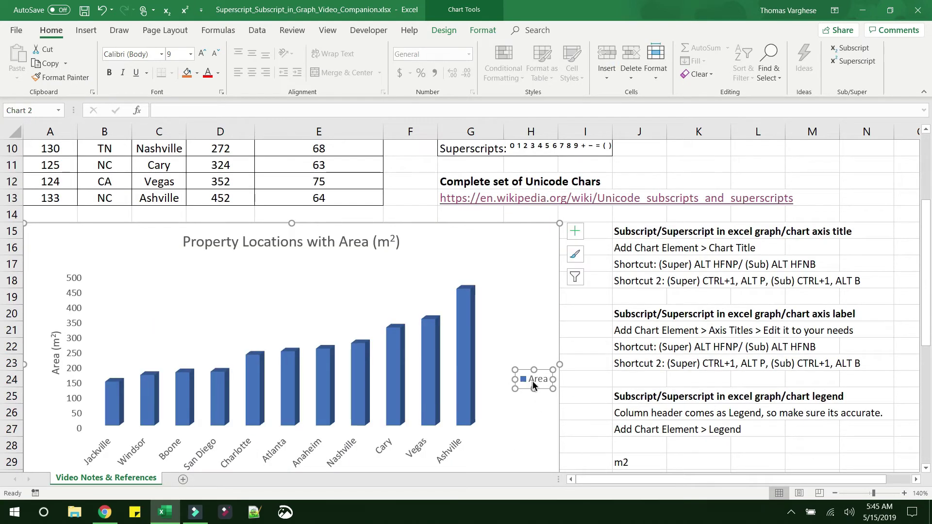
Change the Area column header in D2 to "Area (m2)" so the chart legend picks up the unit.
{"action": "scroll", "coordinate": [534, 384], "scroll_direction": "up", "scroll_amount": 3}
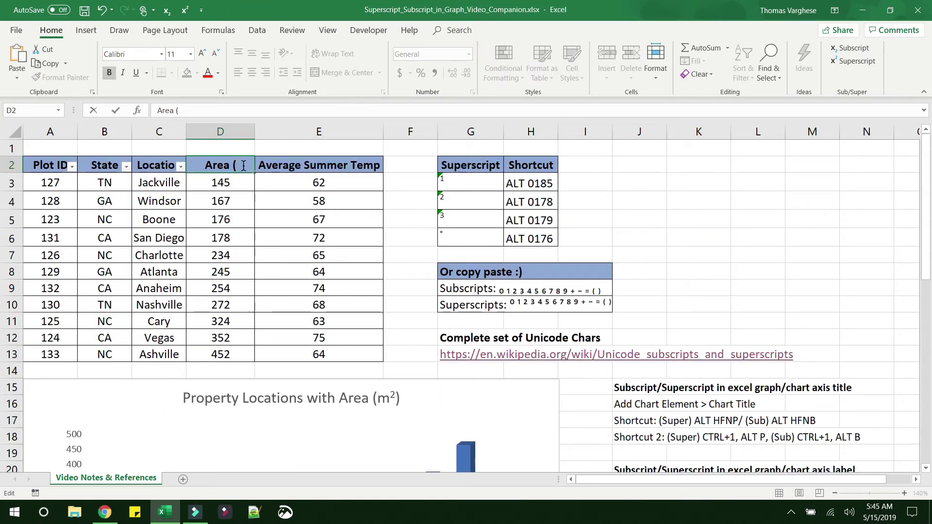
{"action": "type", "text": "M2)"}
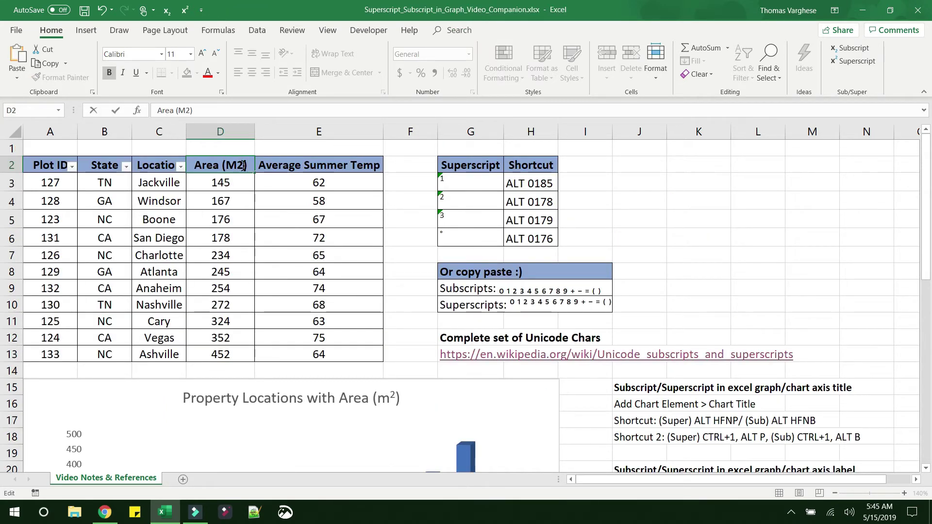
{"action": "key", "text": "BackSpace"}
{"action": "type", "text": "m"}
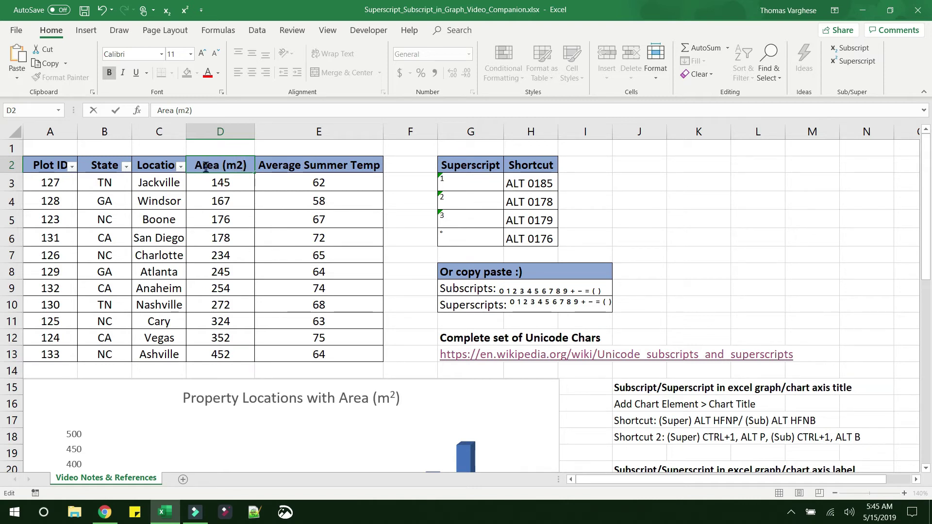
{"action": "left_click", "coordinate": [414, 262]}
{"action": "scroll", "coordinate": [462, 264], "scroll_direction": "down", "scroll_amount": 4}
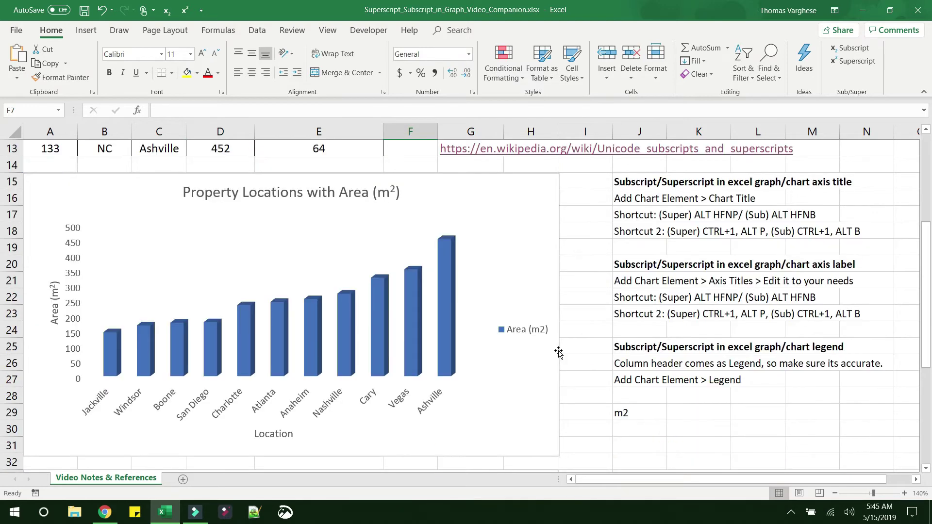
Compare the Area column header in D2 with the text of the chart legend.
{"action": "scroll", "coordinate": [522, 347], "scroll_direction": "up", "scroll_amount": 4}
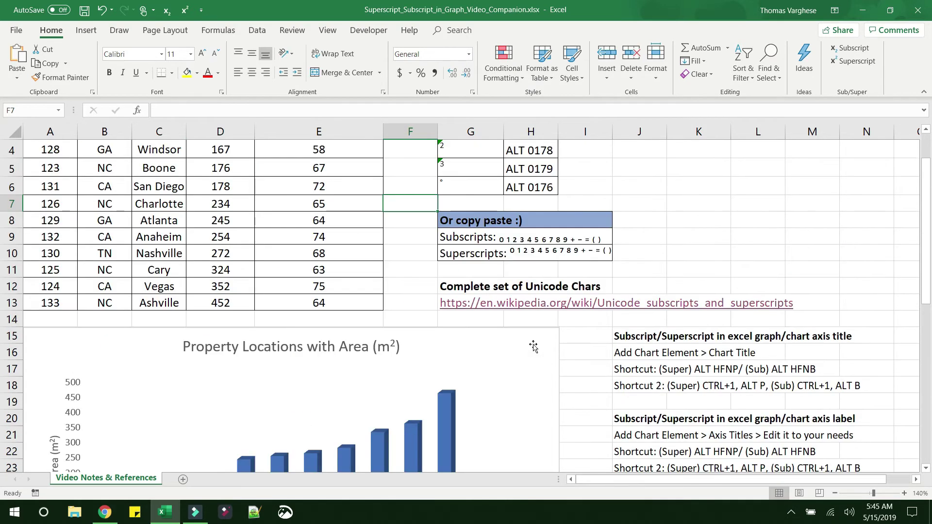
{"action": "left_click", "coordinate": [229, 164]}
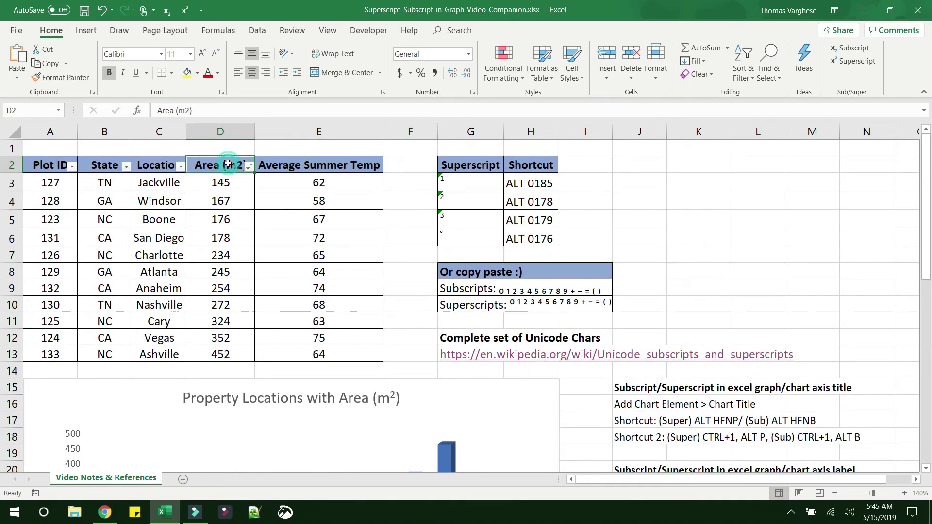
{"action": "double_click", "coordinate": [235, 164]}
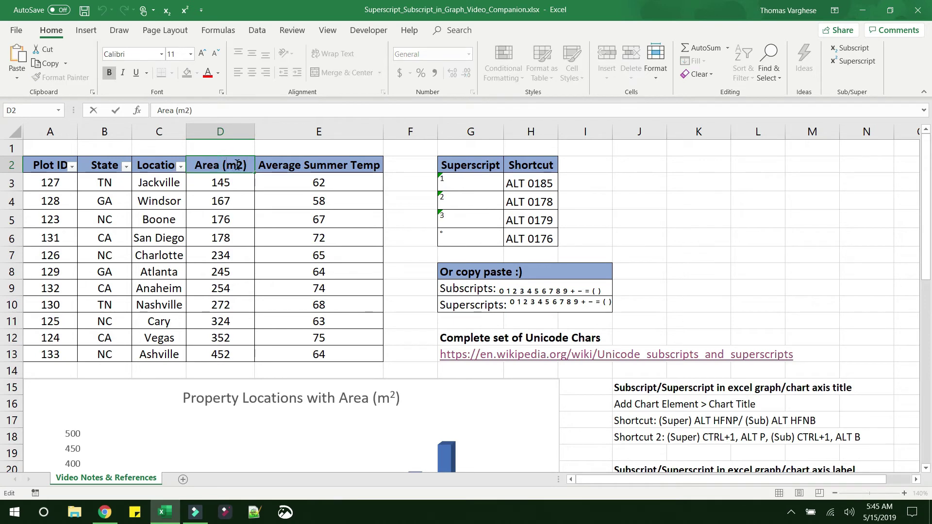
{"action": "left_click", "coordinate": [585, 421]}
{"action": "scroll", "coordinate": [552, 386], "scroll_direction": "down", "scroll_amount": 3}
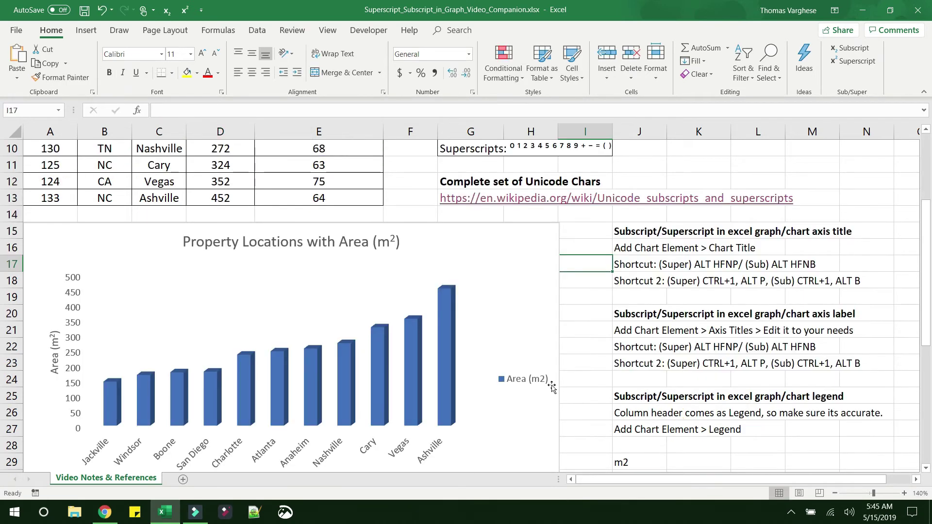
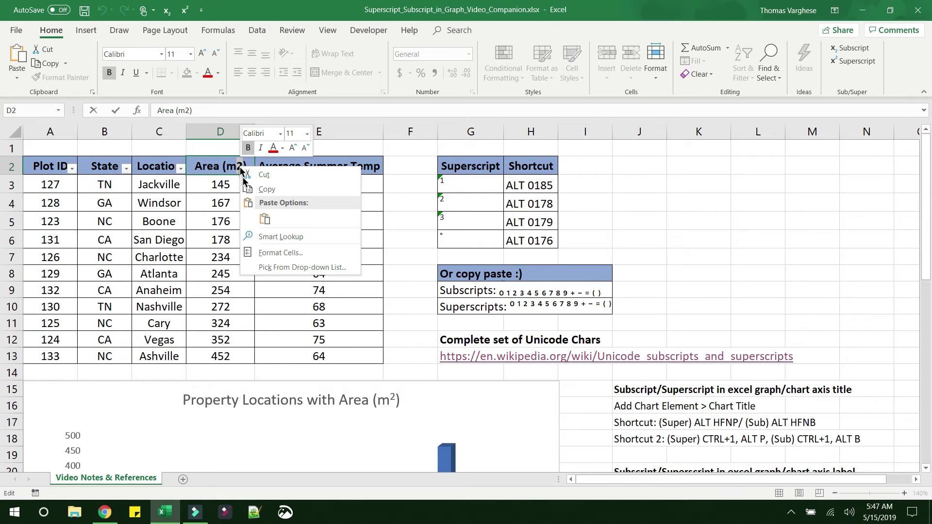
Try applying the Superscript font effect to the 2 in the Area header in D2 to superscript it in the legend.
{"action": "left_click", "coordinate": [276, 255]}
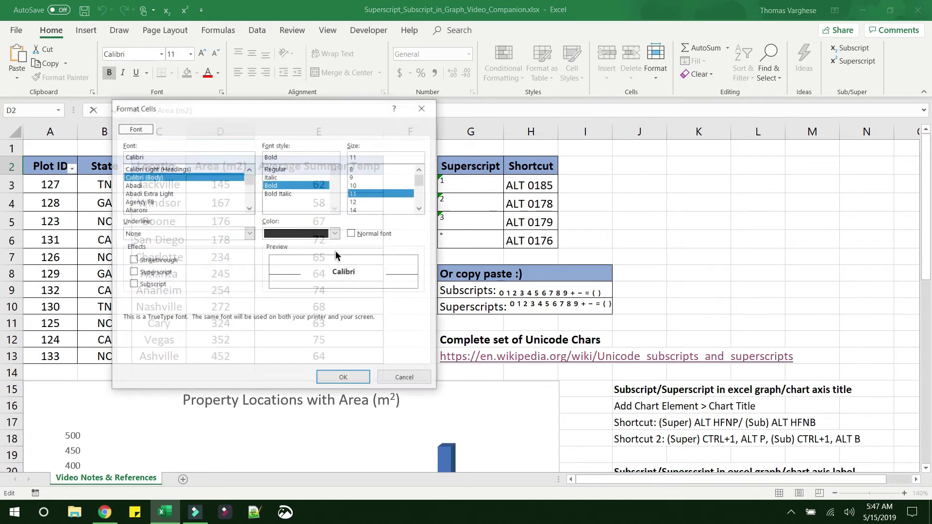
{"action": "left_click", "coordinate": [132, 273]}
{"action": "left_click", "coordinate": [344, 378]}
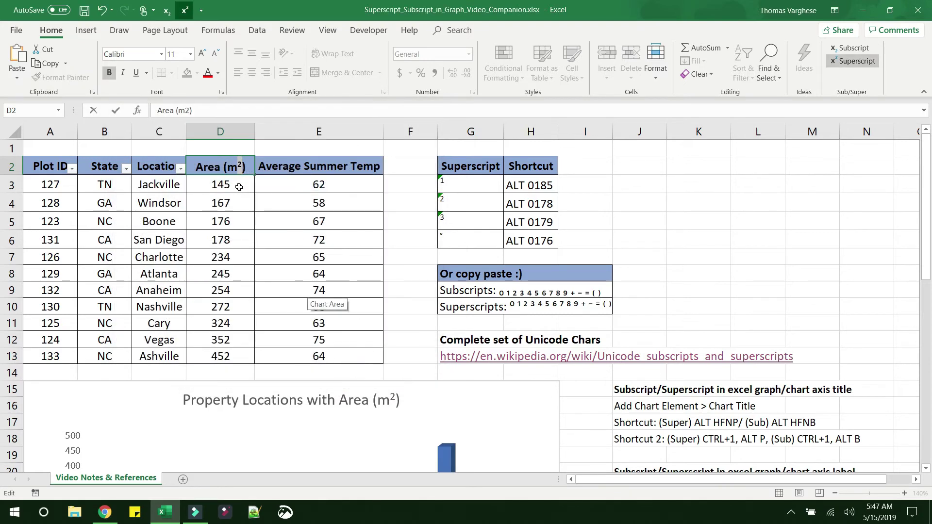
{"action": "key", "text": "Return"}
{"action": "scroll", "coordinate": [369, 307], "scroll_direction": "down", "scroll_amount": 3}
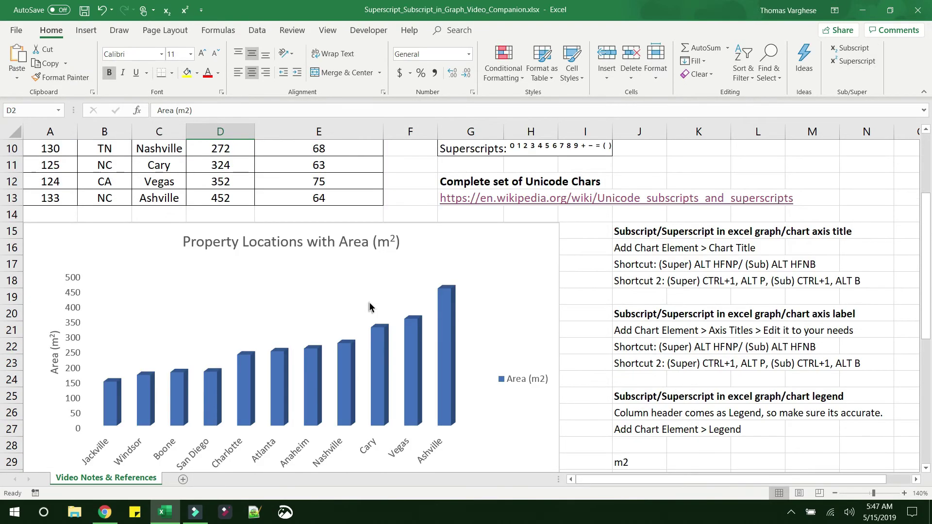
{"action": "left_click", "coordinate": [530, 379]}
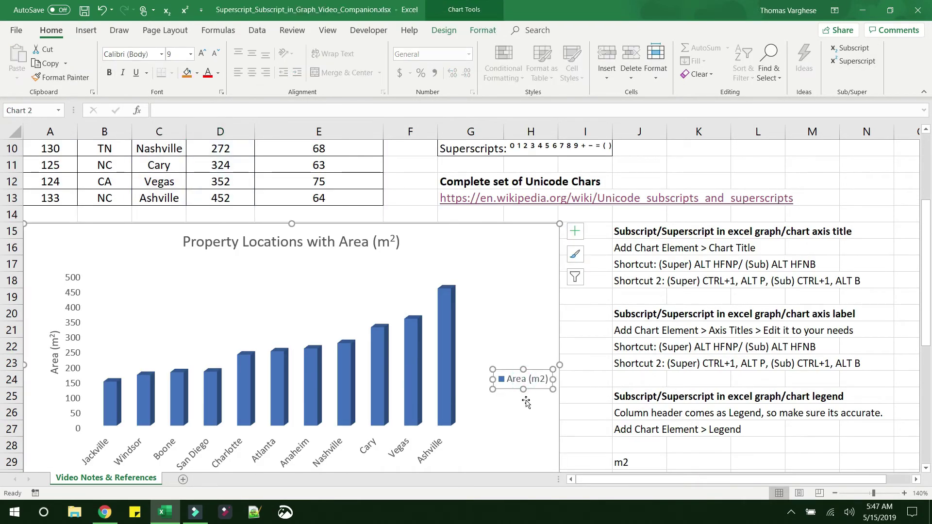
Compare how the 2 of the Area header in D2 appears in the cell and in the formula bar.
{"action": "key", "text": "Escape"}
{"action": "key", "text": "Escape"}
{"action": "key", "text": "F2"}
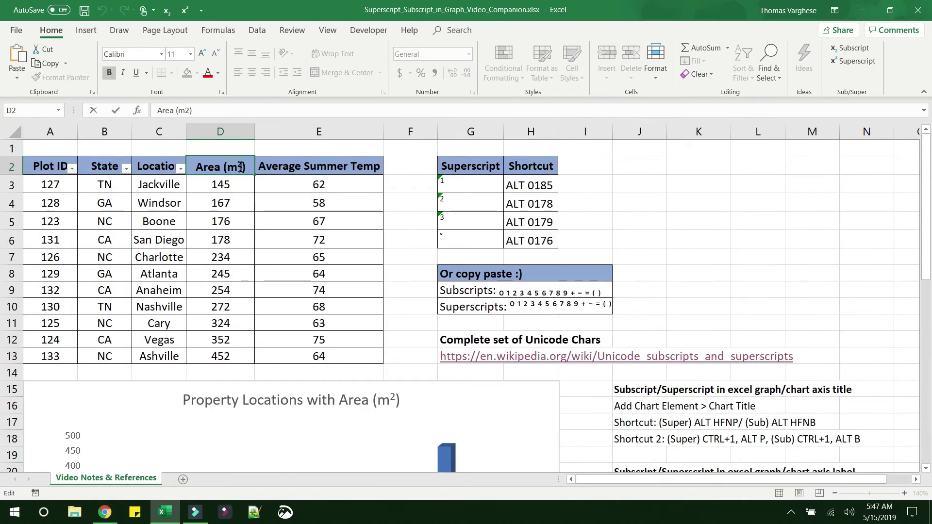
{"action": "left_click_drag", "start_coordinate": [241, 166], "coordinate": [235, 165]}
{"action": "key", "text": "alt+7"}
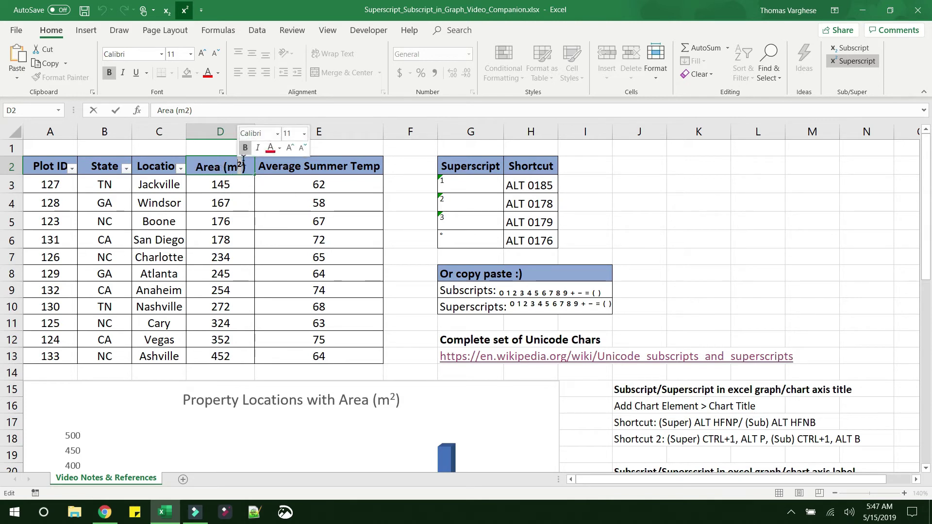
{"action": "left_click", "coordinate": [193, 111]}
{"action": "mouse_move", "coordinate": [192, 111]}
{"action": "left_mouse_down"}
{"action": "mouse_move", "coordinate": [144, 112]}
{"action": "mouse_move", "coordinate": [185, 111]}
{"action": "left_mouse_up"}
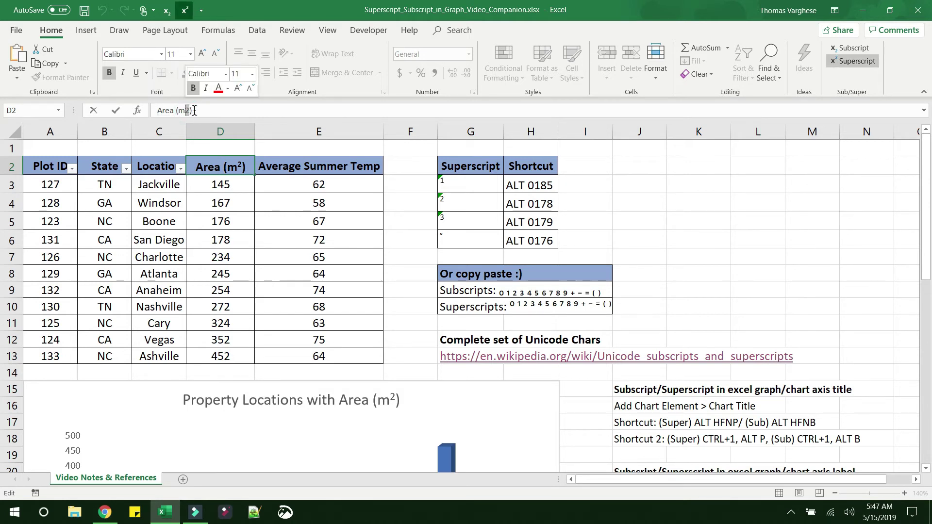
{"action": "left_click", "coordinate": [194, 111]}
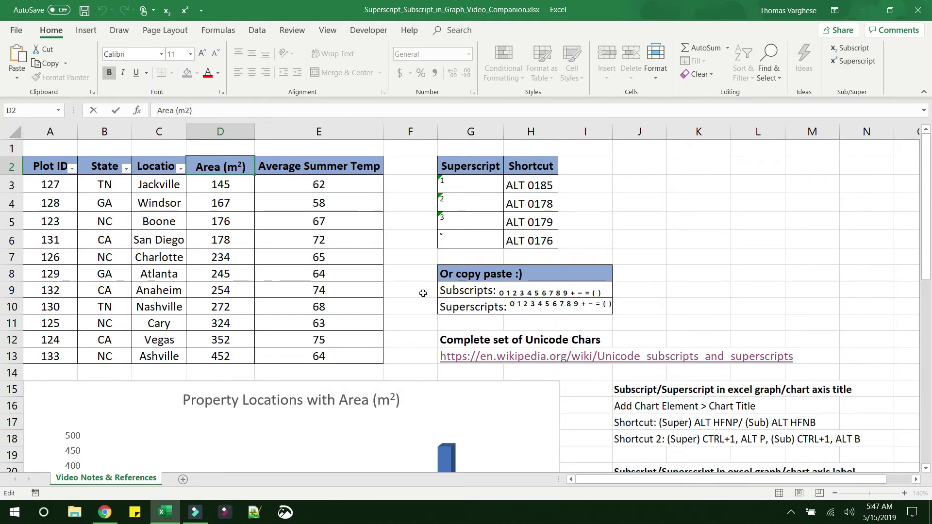
Review the Area header in D2 against the superscript and subscript shortcut notes in J17:J18.
{"action": "left_click", "coordinate": [473, 452]}
{"action": "left_click", "coordinate": [206, 165]}
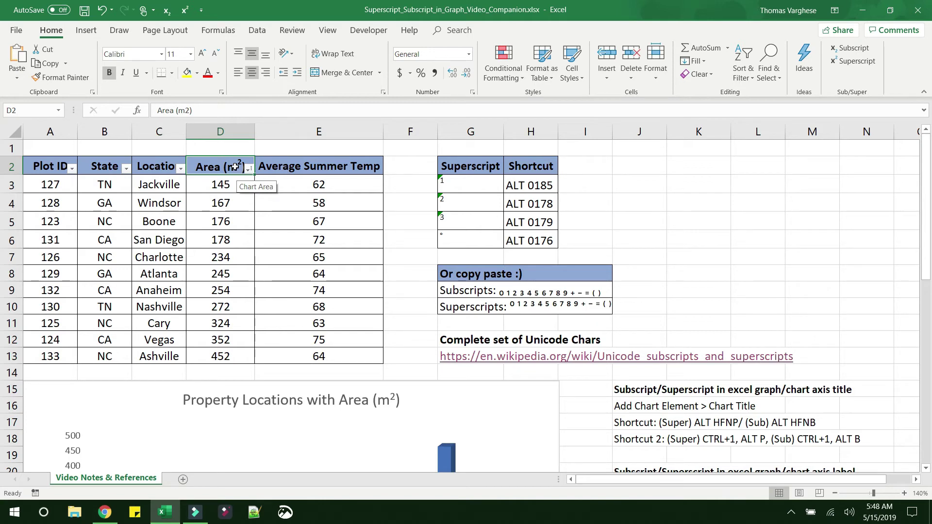
{"action": "left_click", "coordinate": [536, 425]}
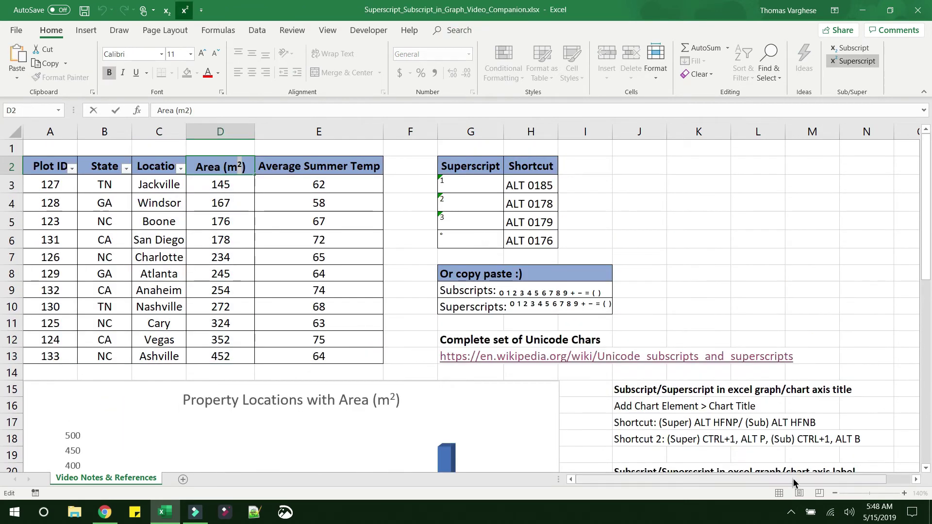
{"action": "left_click_drag", "start_coordinate": [630, 429], "coordinate": [635, 435]}
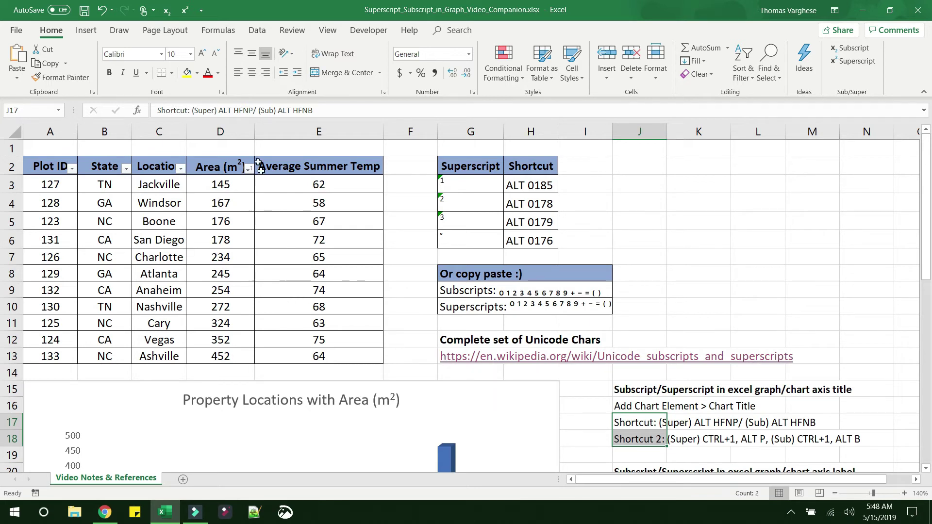
{"action": "left_click_drag", "start_coordinate": [629, 421], "coordinate": [630, 437]}
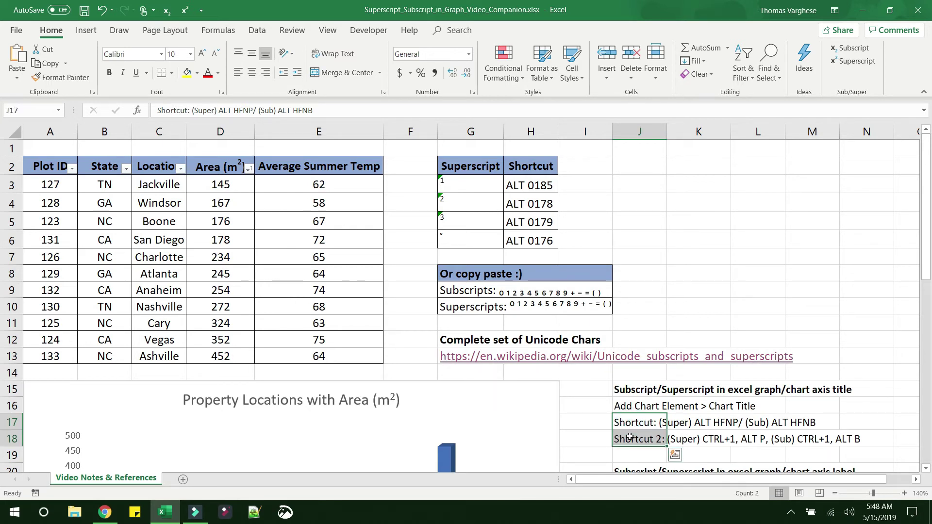
Replace the 2 in the Area header in D2 with the ³ character copied from the Superscripts row in G10.
{"action": "double_click", "coordinate": [536, 305]}
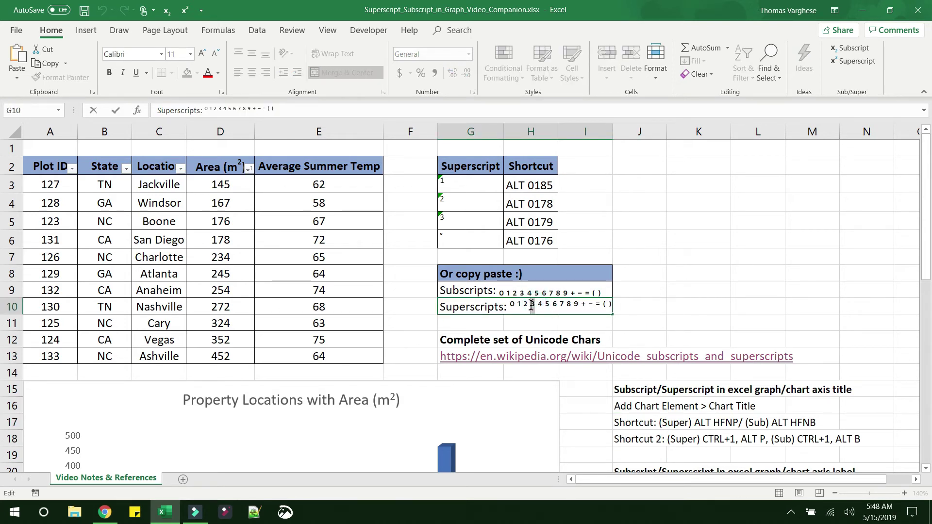
{"action": "left_click_drag", "start_coordinate": [535, 304], "coordinate": [531, 305]}
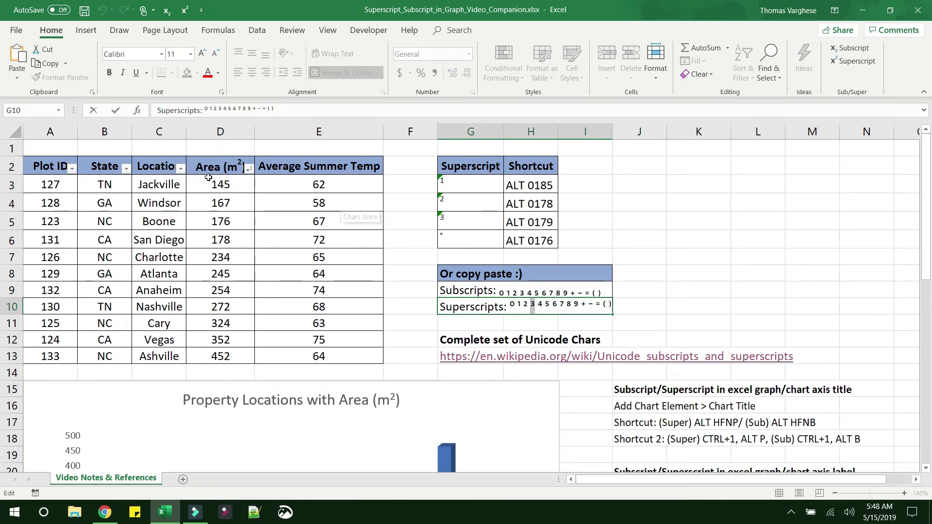
{"action": "left_click", "coordinate": [236, 166]}
{"action": "double_click", "coordinate": [236, 166]}
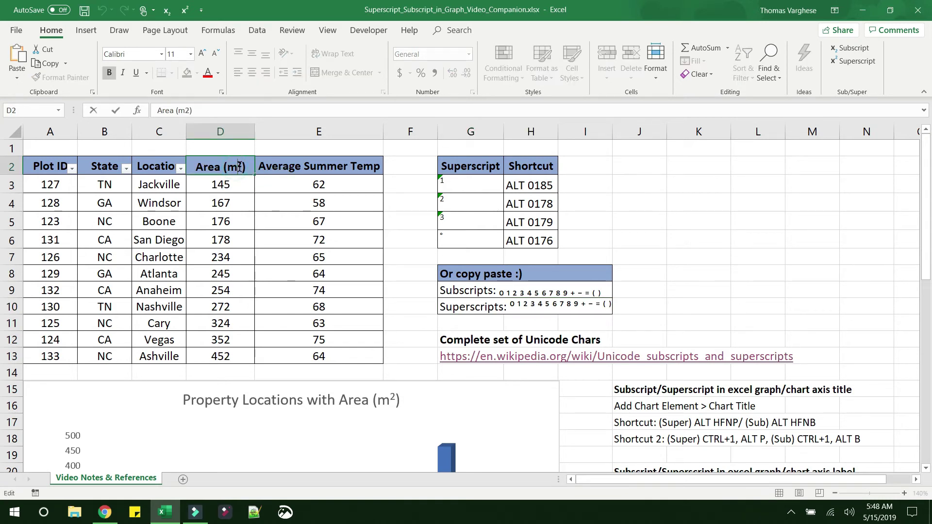
{"action": "left_click_drag", "start_coordinate": [237, 166], "coordinate": [244, 166]}
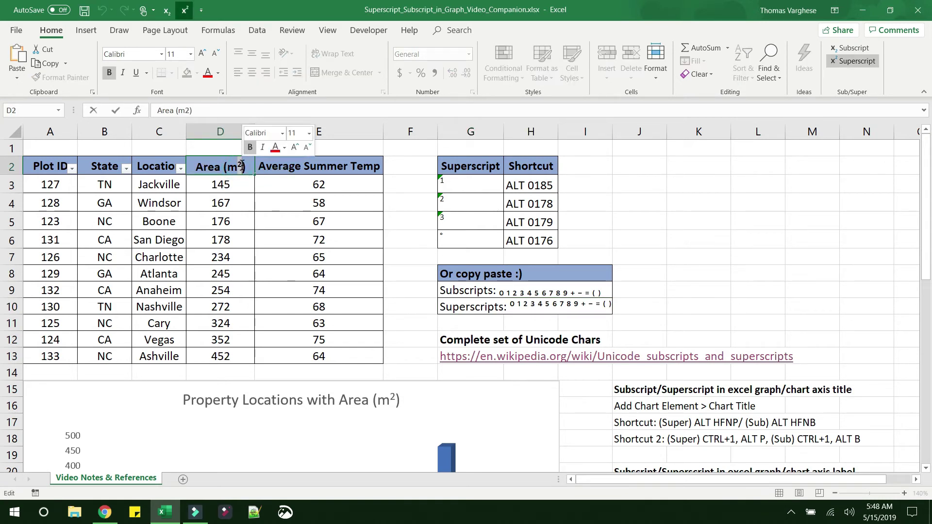
{"action": "key", "text": "BackSpace"}
{"action": "type", "text": "³"}
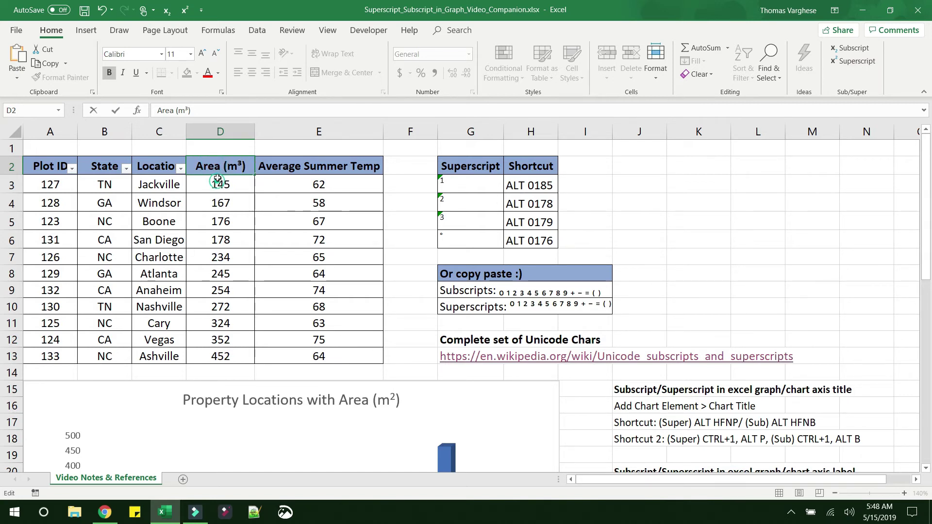
{"action": "key", "text": "Return"}
Check how the ³ character of the Area header in D2 is stored in the formula bar.
{"action": "left_click", "coordinate": [227, 164]}
{"action": "left_click", "coordinate": [187, 110]}
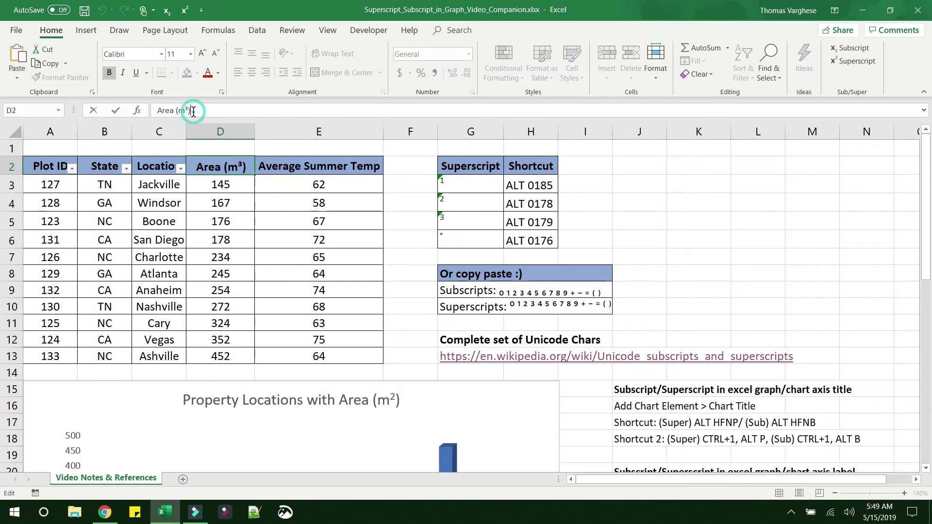
{"action": "left_click", "coordinate": [187, 111]}
{"action": "left_click_drag", "start_coordinate": [186, 110], "coordinate": [189, 110]}
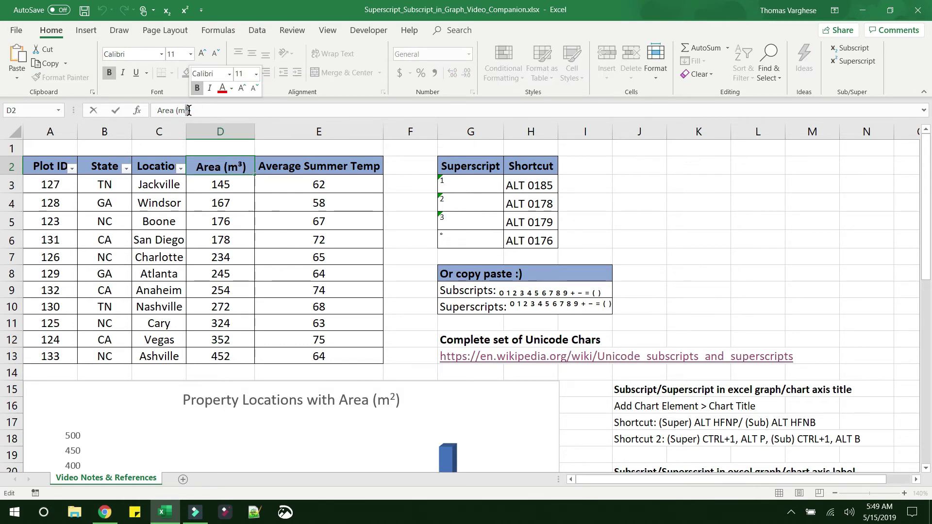
{"action": "left_click", "coordinate": [193, 111]}
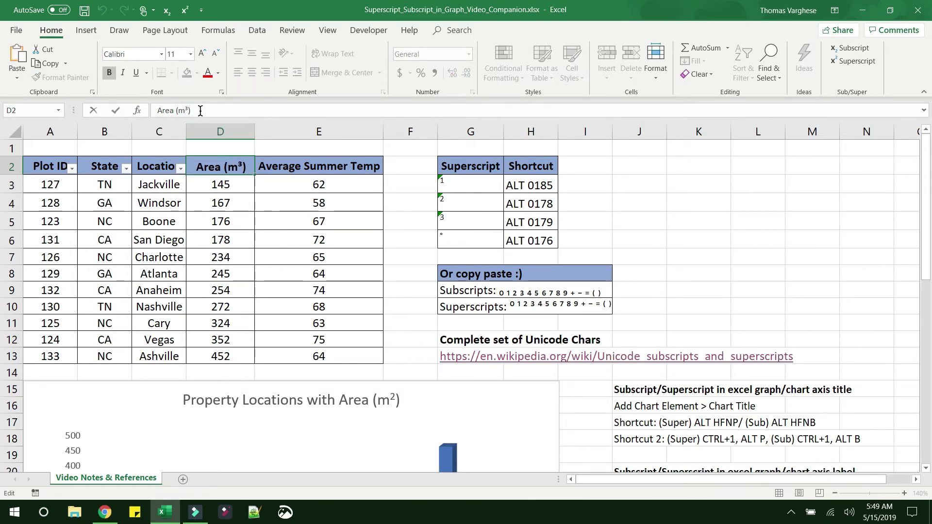
Check the unit shown in the area chart's legend against the edited column header.
{"action": "left_click", "coordinate": [264, 203]}
{"action": "scroll", "coordinate": [418, 246], "scroll_direction": "down", "scroll_amount": 2}
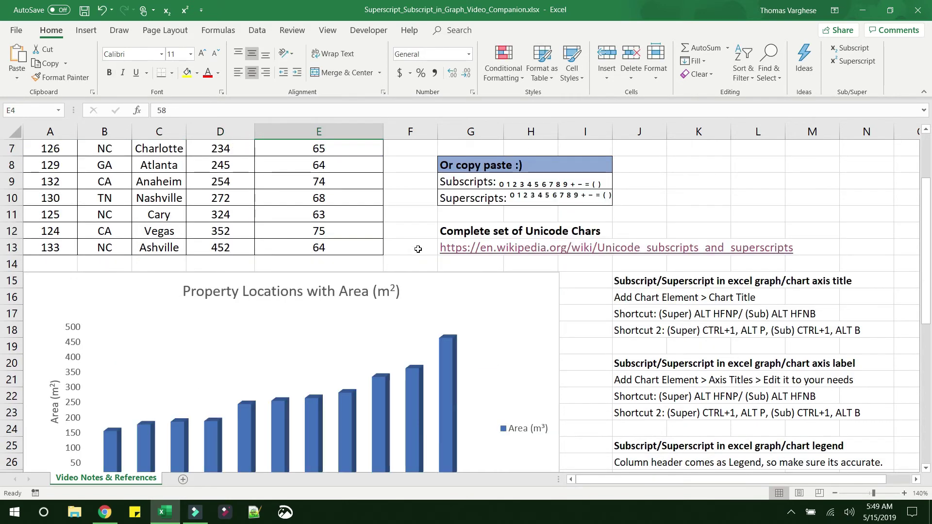
{"action": "left_click", "coordinate": [536, 427]}
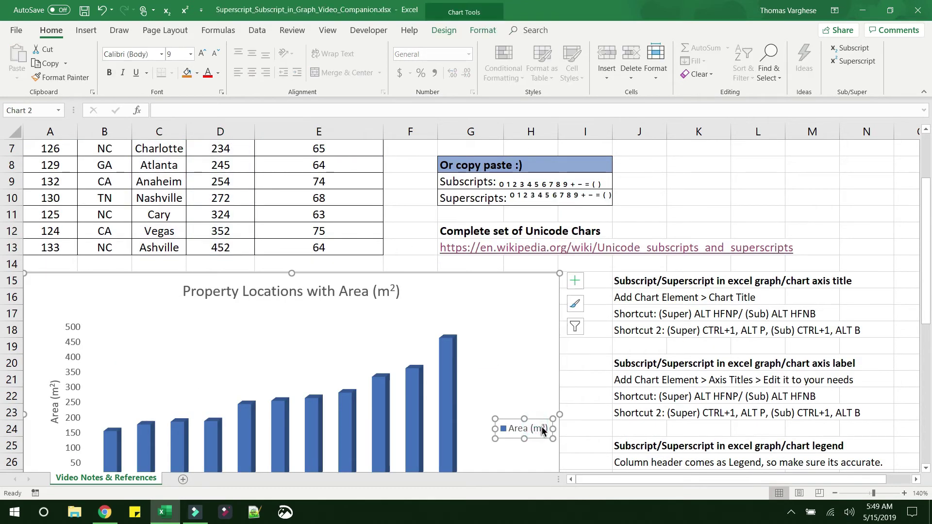
{"action": "left_click", "coordinate": [568, 431]}
Review the copyable Subscripts and Superscripts rows in G9:G10 as a source of characters for the Area header.
{"action": "scroll", "coordinate": [568, 431], "scroll_direction": "up", "scroll_amount": 2}
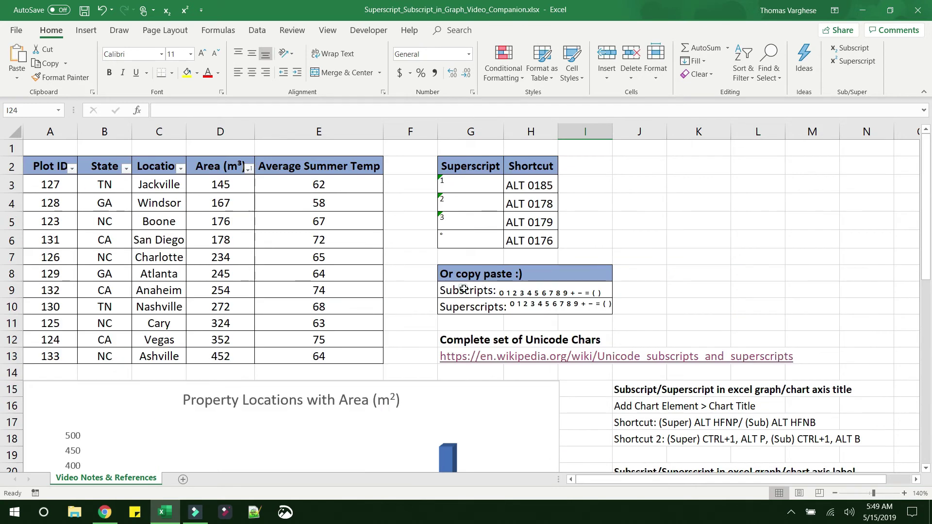
{"action": "left_click_drag", "start_coordinate": [572, 291], "coordinate": [574, 306]}
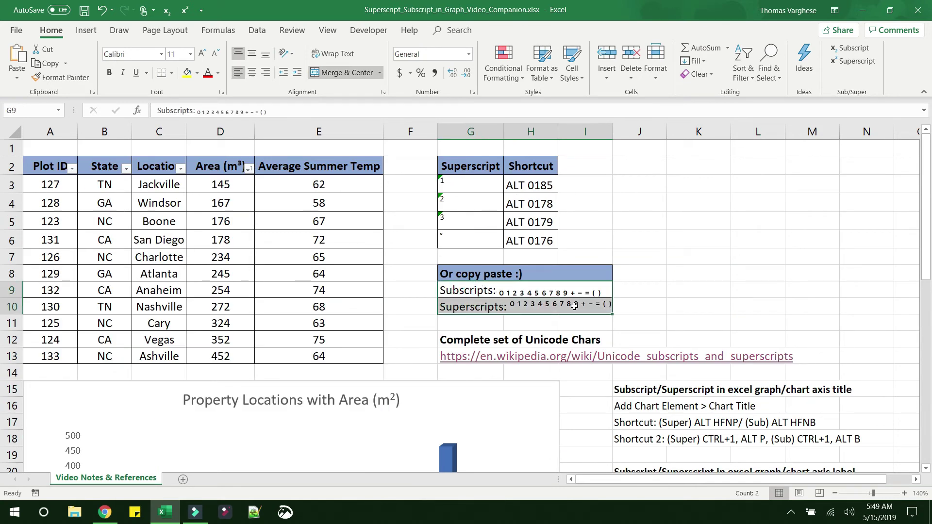
{"action": "left_click", "coordinate": [515, 293]}
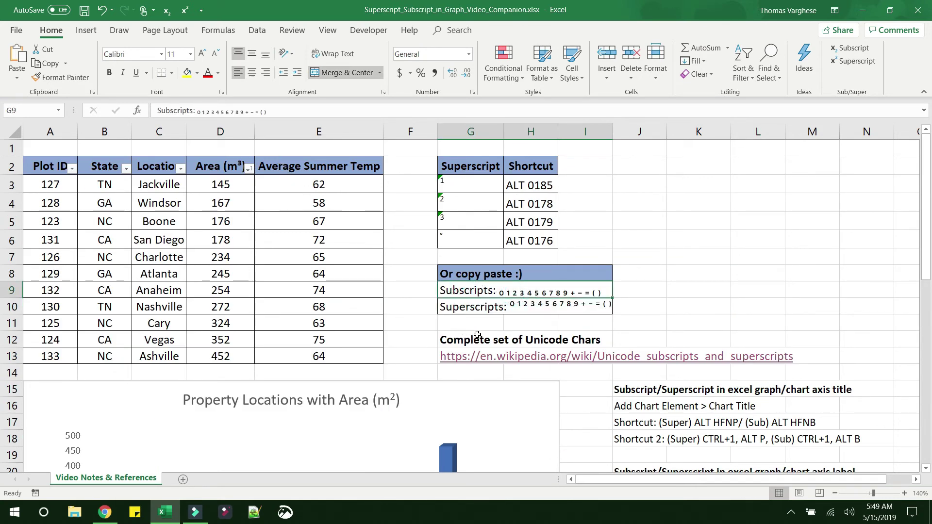
{"action": "left_click", "coordinate": [221, 166]}
{"action": "left_click", "coordinate": [522, 304]}
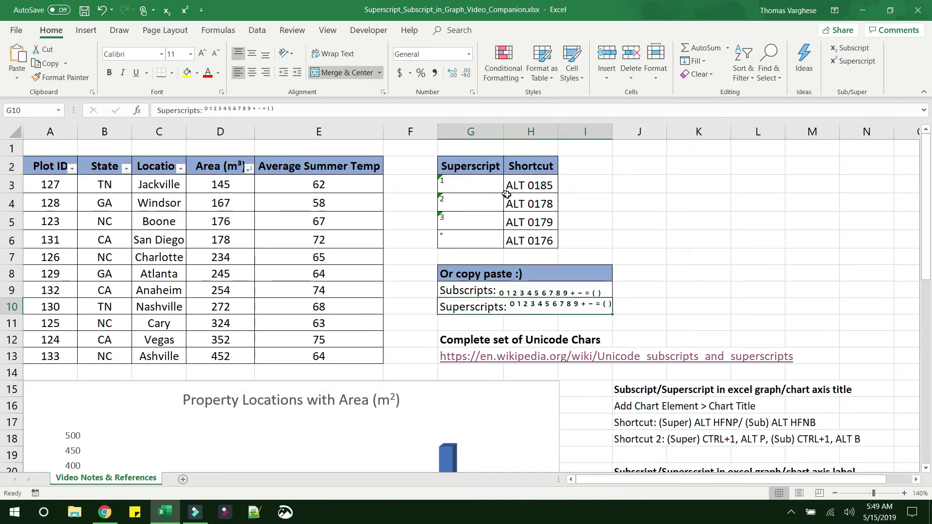
Replace the ³ in the Area header in D2 with the ² character, using the character code 0178 listed under Shortcut.
{"action": "left_click_drag", "start_coordinate": [528, 183], "coordinate": [529, 240]}
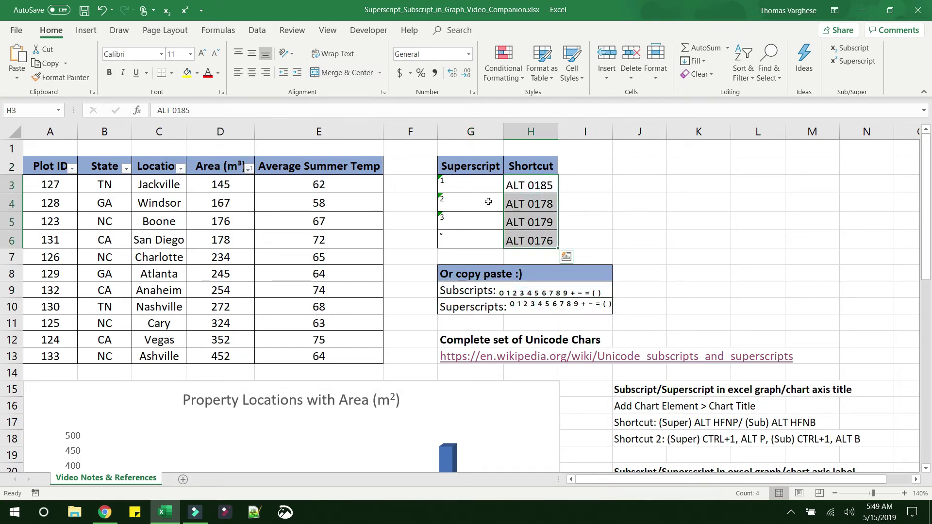
{"action": "double_click", "coordinate": [241, 166]}
{"action": "left_click_drag", "start_coordinate": [241, 165], "coordinate": [244, 165]}
{"action": "key", "text": "BackSpace"}
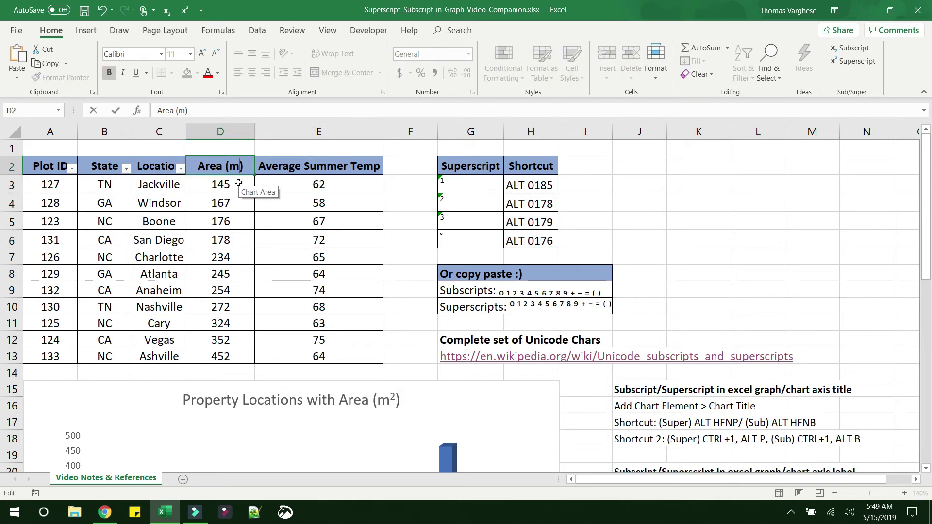
{"action": "key", "text": "alt"}
{"action": "key", "text": "Escape"}
{"action": "type", "text": "²"}
{"action": "left_click", "coordinate": [218, 191]}
Check how the ² character of the Area header in D2 is stored in the formula bar.
{"action": "left_click", "coordinate": [221, 168]}
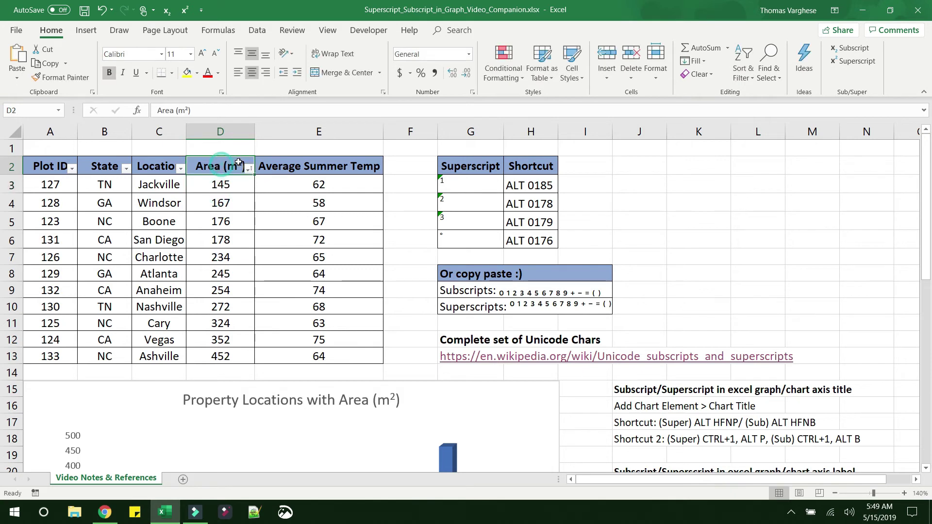
{"action": "triple_click", "coordinate": [184, 111]}
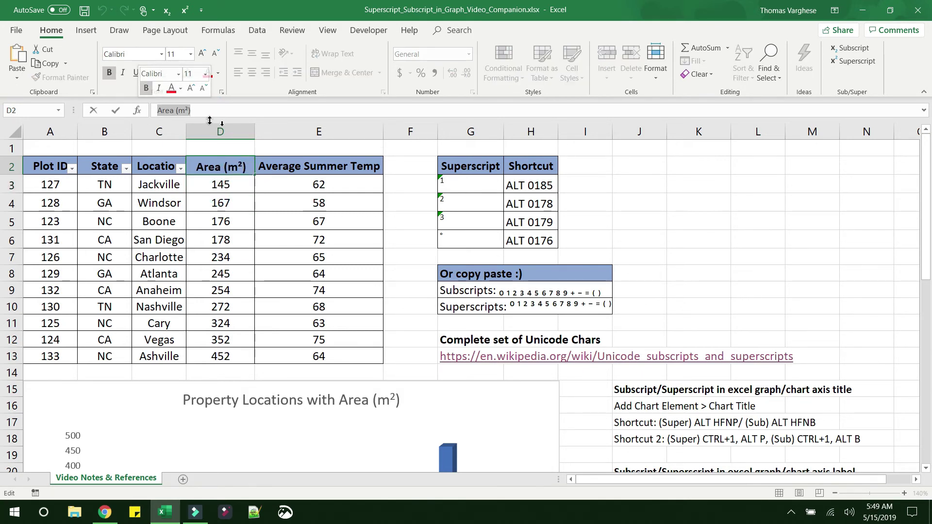
{"action": "left_click", "coordinate": [310, 221]}
Check the area chart's legend entry against the D2 column header.
{"action": "scroll", "coordinate": [313, 221], "scroll_direction": "down", "scroll_amount": 3}
{"action": "left_click", "coordinate": [529, 381]}
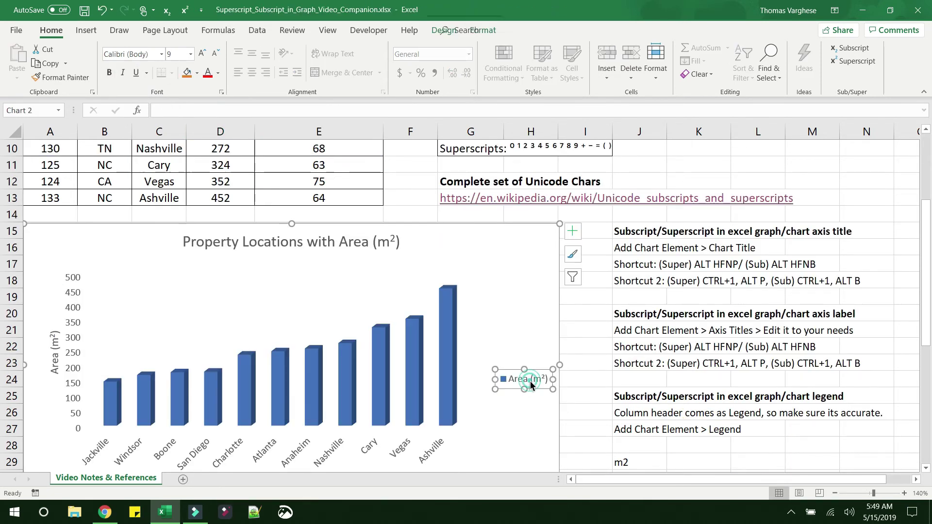
{"action": "left_click", "coordinate": [573, 381]}
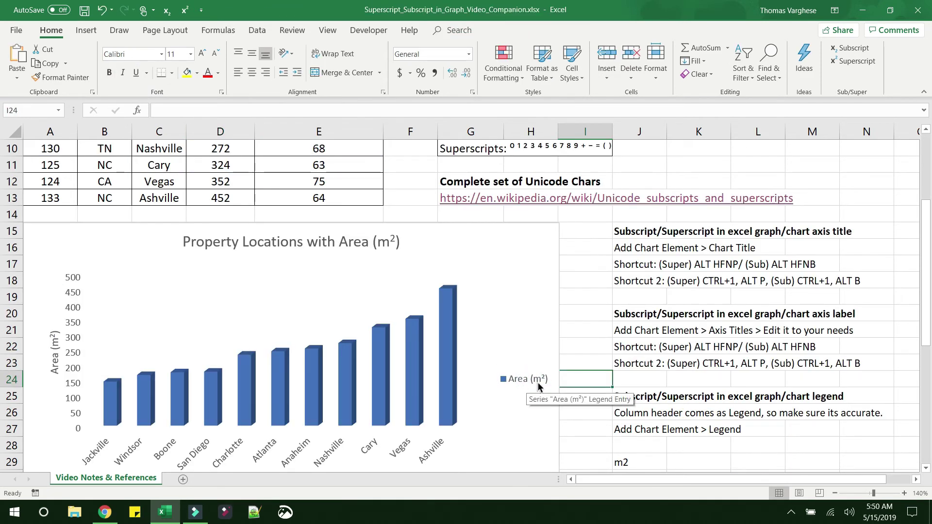
Add axis titles, a chart title and a legend to the summer temperature chart below row 32.
{"action": "scroll", "coordinate": [573, 369], "scroll_direction": "down", "scroll_amount": 5}
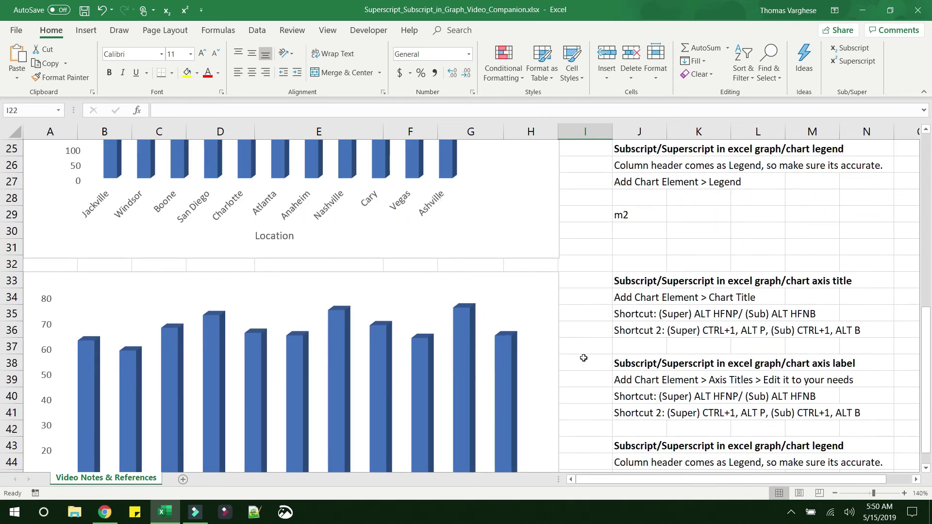
{"action": "scroll", "coordinate": [584, 358], "scroll_direction": "up", "scroll_amount": 3}
{"action": "scroll", "coordinate": [583, 357], "scroll_direction": "down", "scroll_amount": 3}
{"action": "left_click", "coordinate": [554, 331]}
{"action": "scroll", "coordinate": [549, 332], "scroll_direction": "down", "scroll_amount": 2}
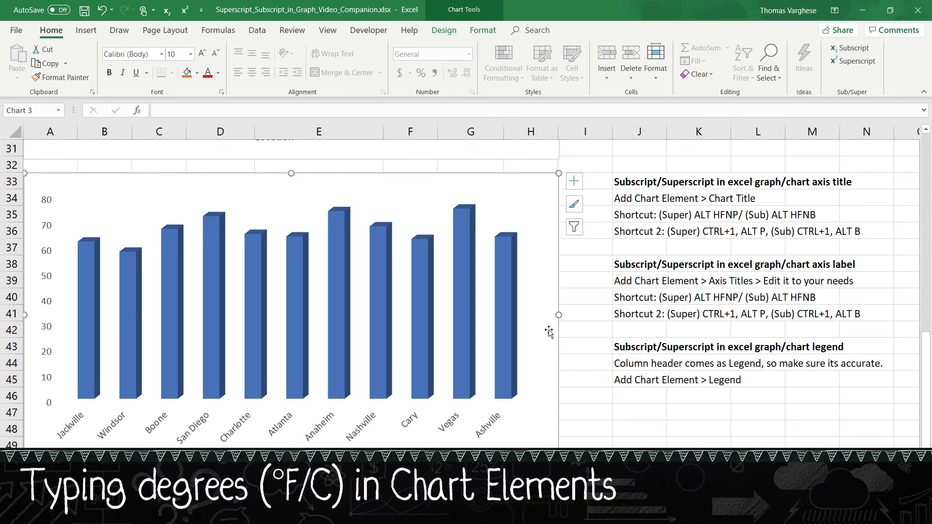
{"action": "left_click", "coordinate": [574, 181]}
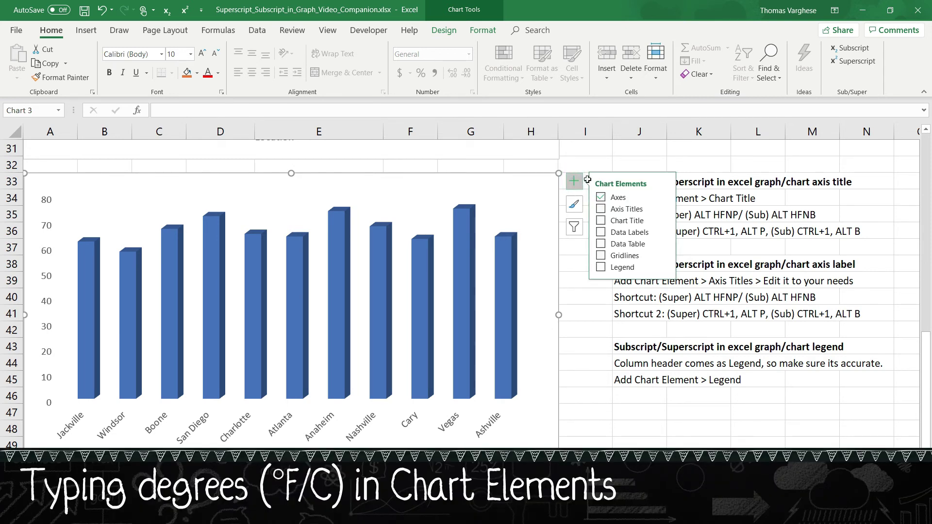
{"action": "left_click", "coordinate": [601, 212]}
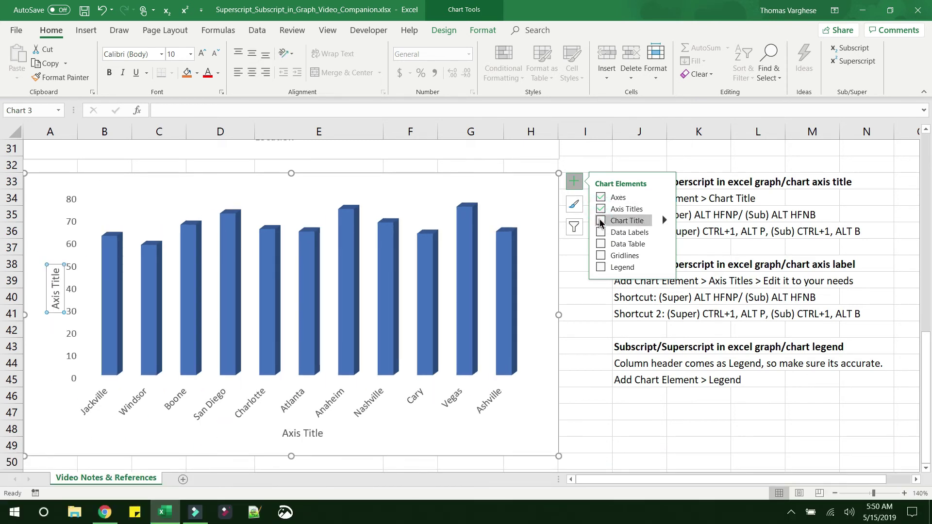
{"action": "left_click", "coordinate": [601, 221]}
{"action": "left_click", "coordinate": [601, 221]}
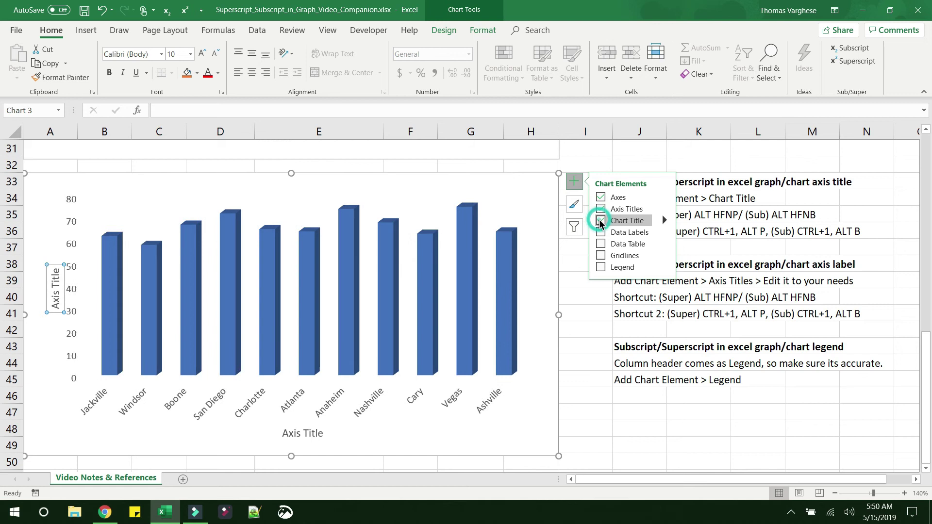
{"action": "left_click", "coordinate": [601, 267]}
Title the temperature chart "Average Summer Temperatures at Property Locations" and its vertical axis "Temperature (F)".
{"action": "left_click", "coordinate": [364, 192]}
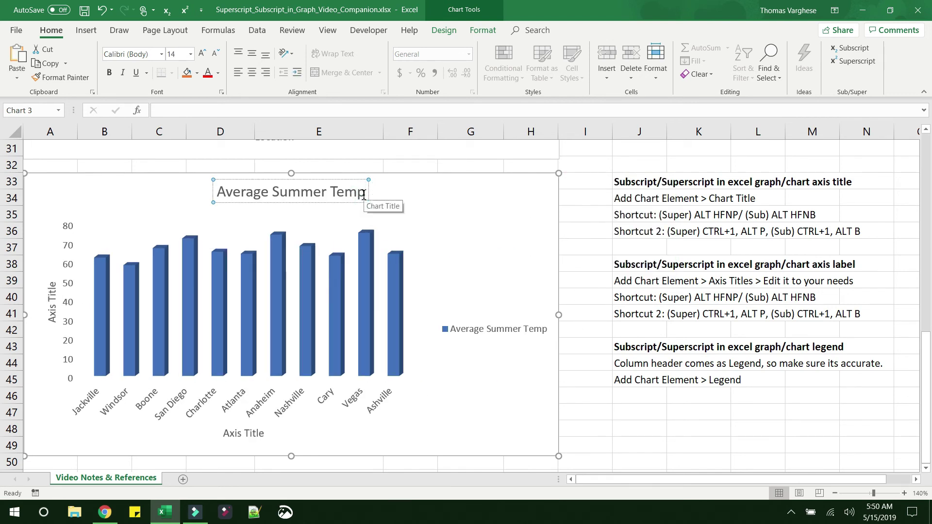
{"action": "left_click", "coordinate": [51, 286]}
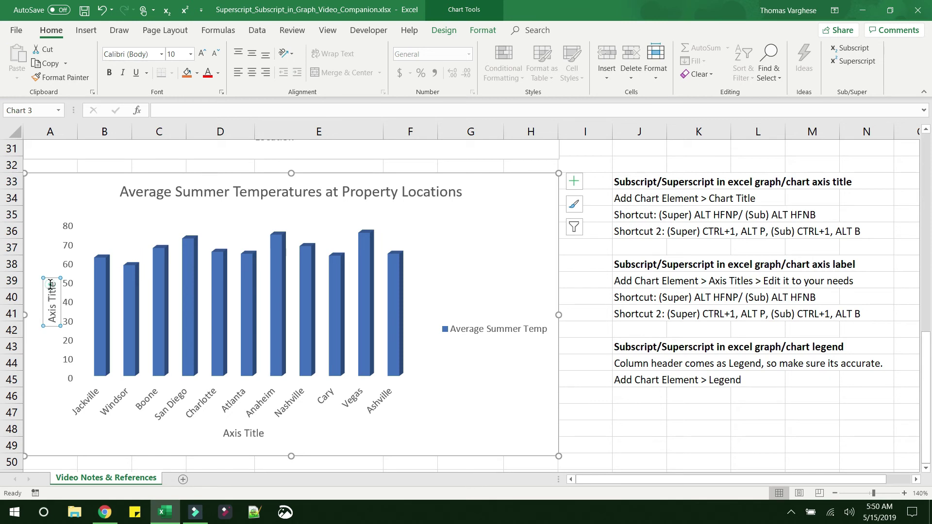
{"action": "left_click_drag", "start_coordinate": [51, 285], "coordinate": [51, 326]}
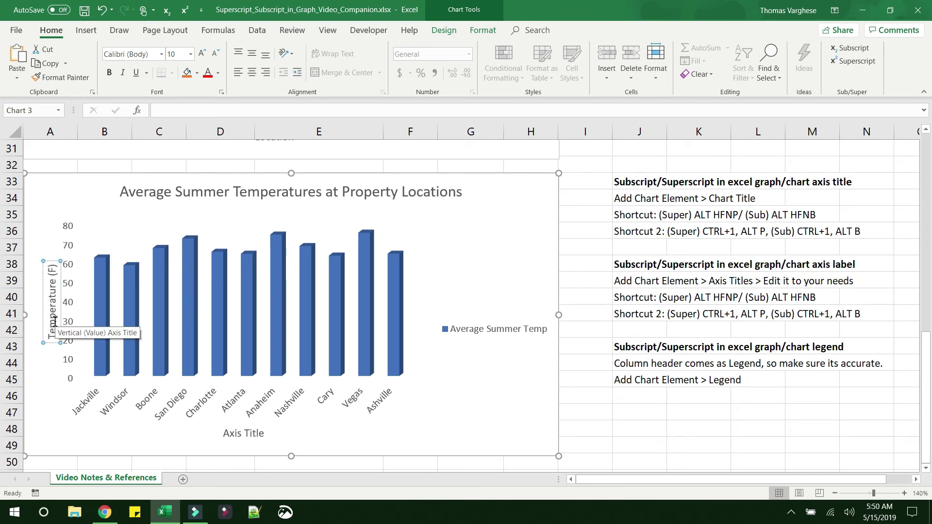
Set the temperature chart's horizontal axis title to "Location".
{"action": "left_click", "coordinate": [242, 434]}
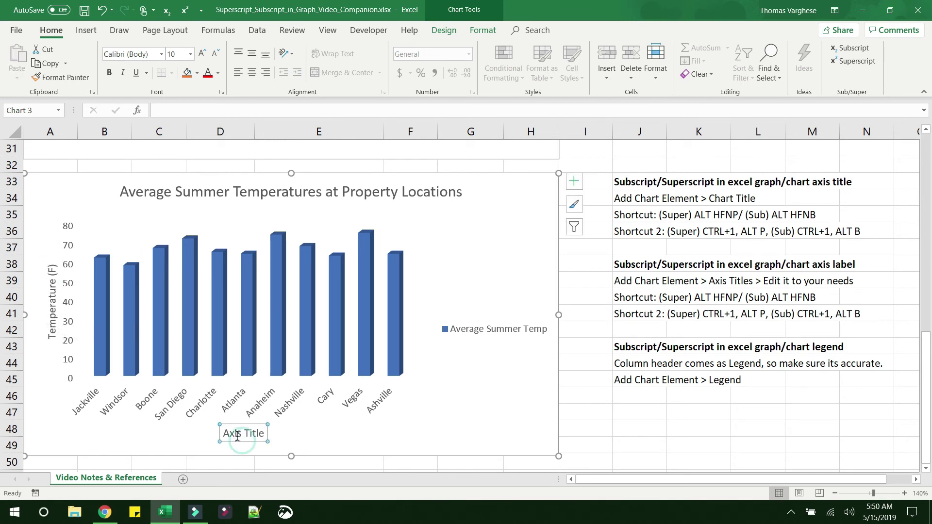
{"action": "left_click_drag", "start_coordinate": [264, 433], "coordinate": [224, 433]}
{"action": "type", "text": "Location"}
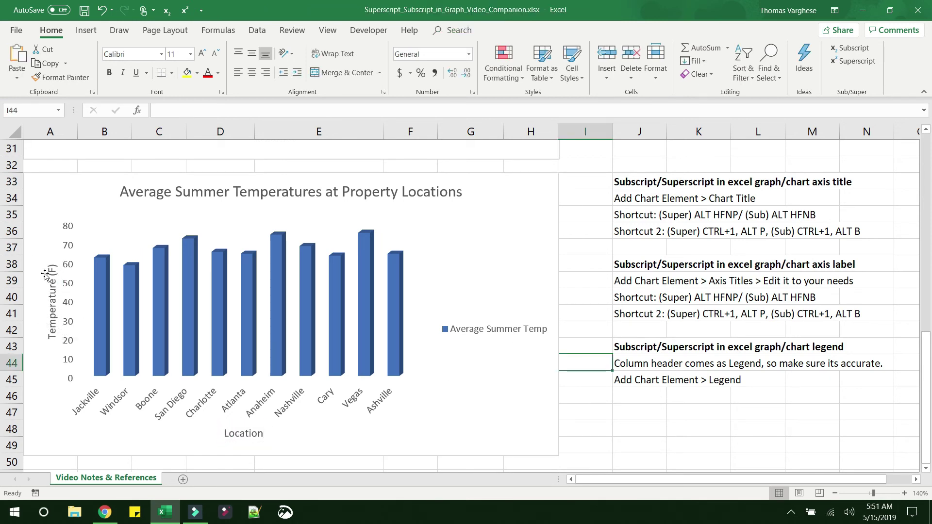
Insert a ° character before the F in the temperature chart's vertical axis title, using the character code 0176.
{"action": "left_click", "coordinate": [51, 268]}
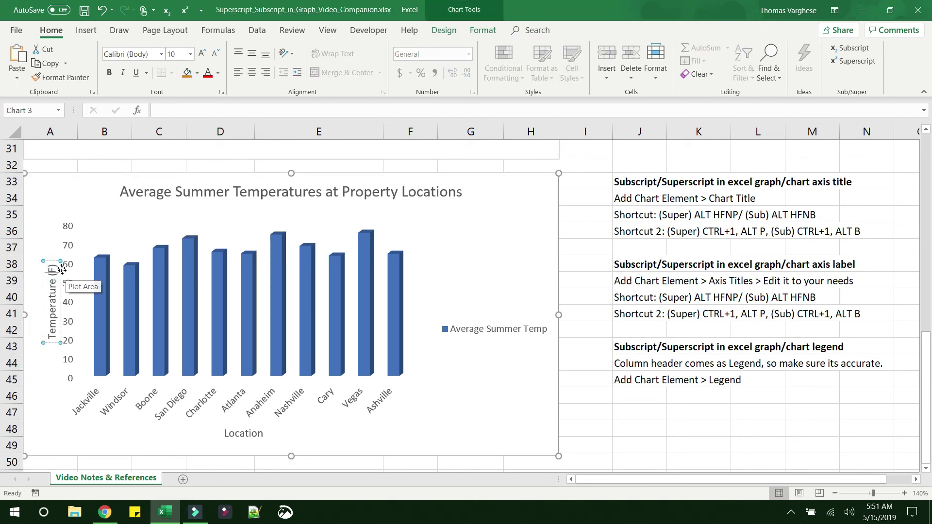
{"action": "scroll", "coordinate": [86, 280], "scroll_direction": "up", "scroll_amount": 1}
{"action": "scroll", "coordinate": [86, 281], "scroll_direction": "up", "scroll_amount": 10}
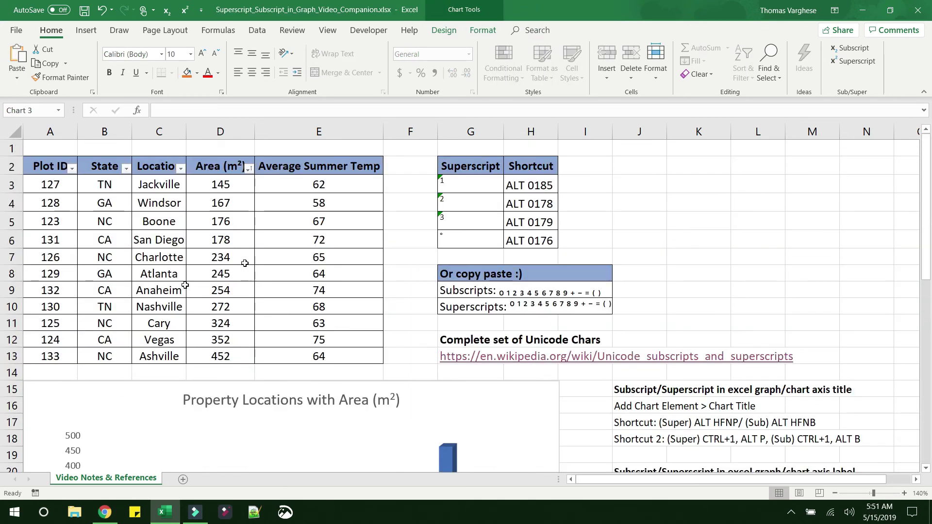
{"action": "left_click", "coordinate": [482, 237]}
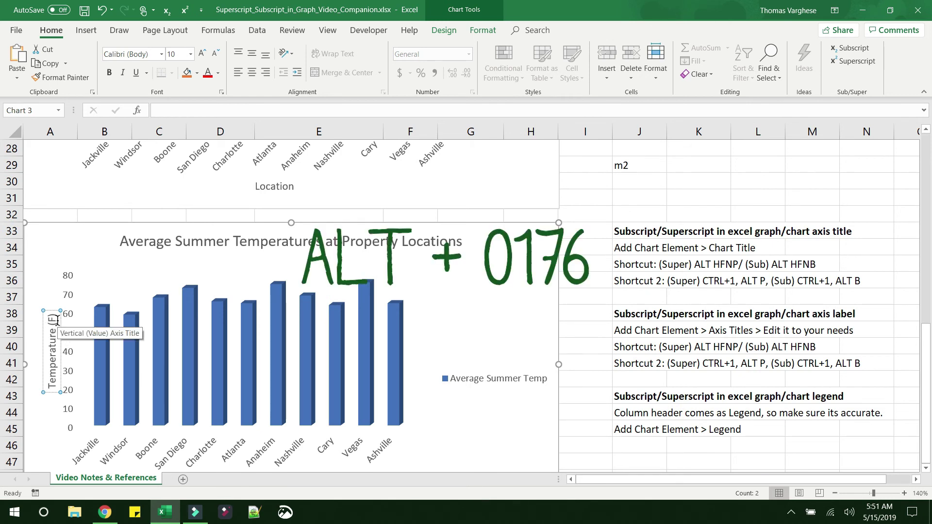
{"action": "key", "text": "alt"}
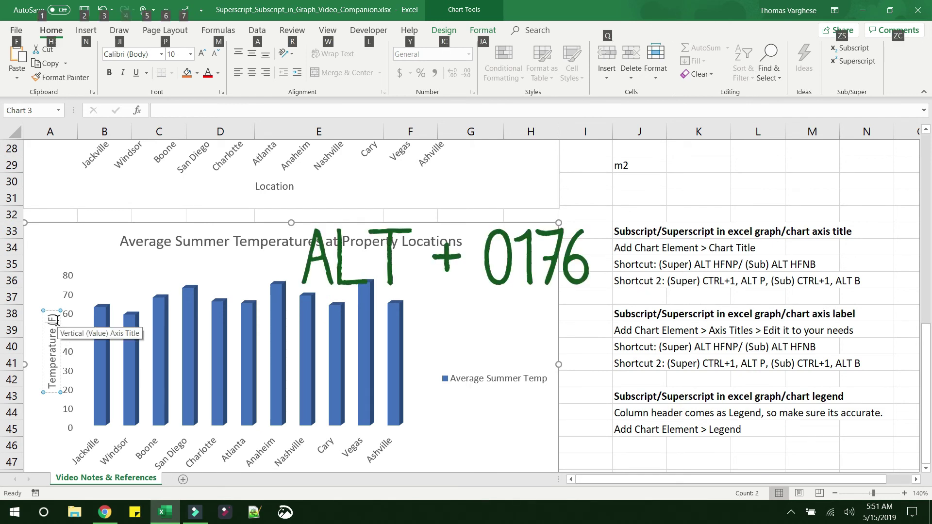
{"action": "type", "text": "°"}
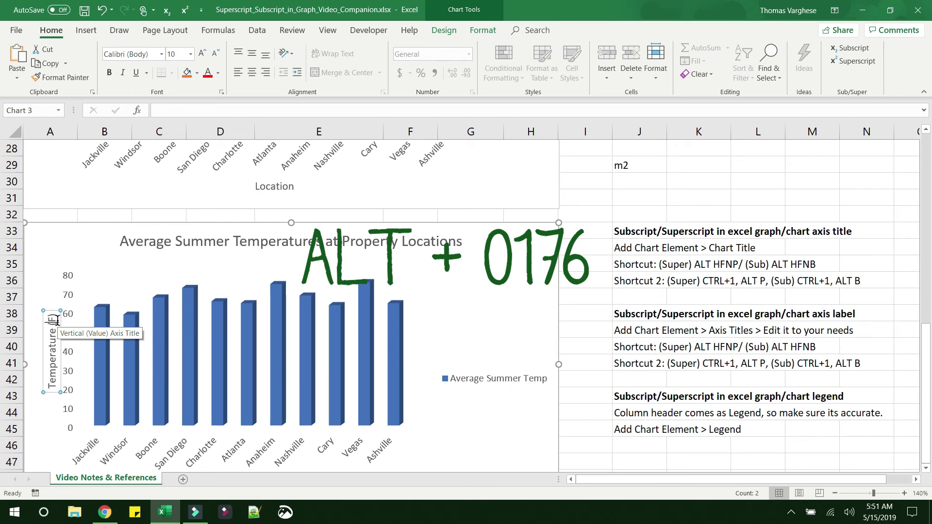
{"action": "left_click", "coordinate": [48, 322]}
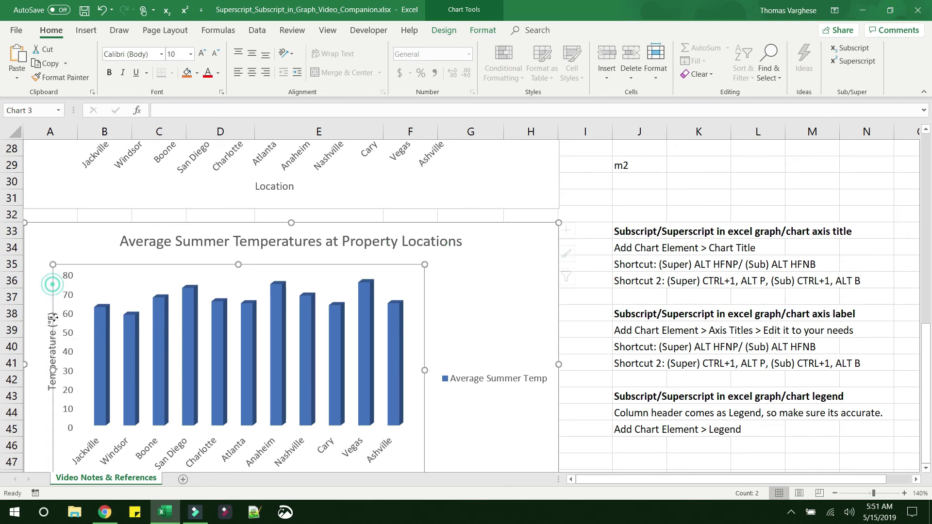
{"action": "left_click", "coordinate": [49, 323]}
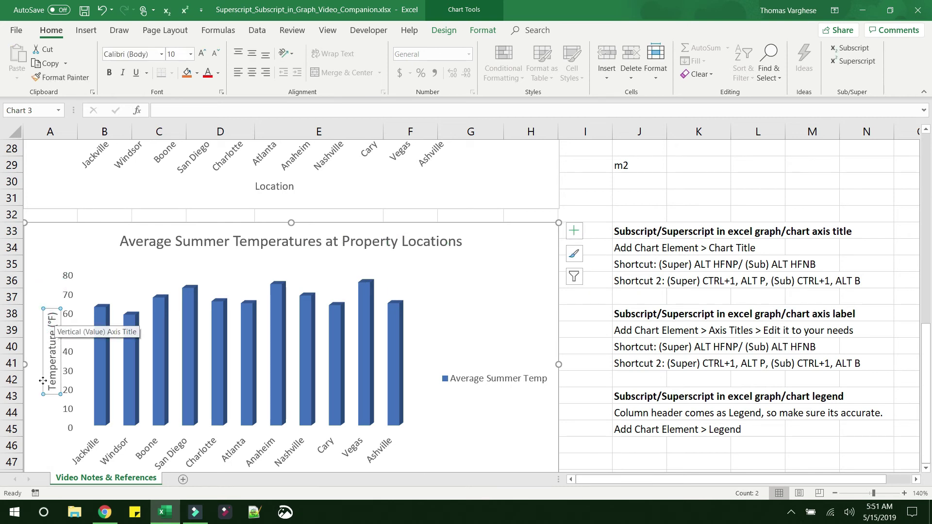
Check the unit in the temperature chart's vertical axis title and in its legend entry.
{"action": "scroll", "coordinate": [485, 371], "scroll_direction": "down", "scroll_amount": 2}
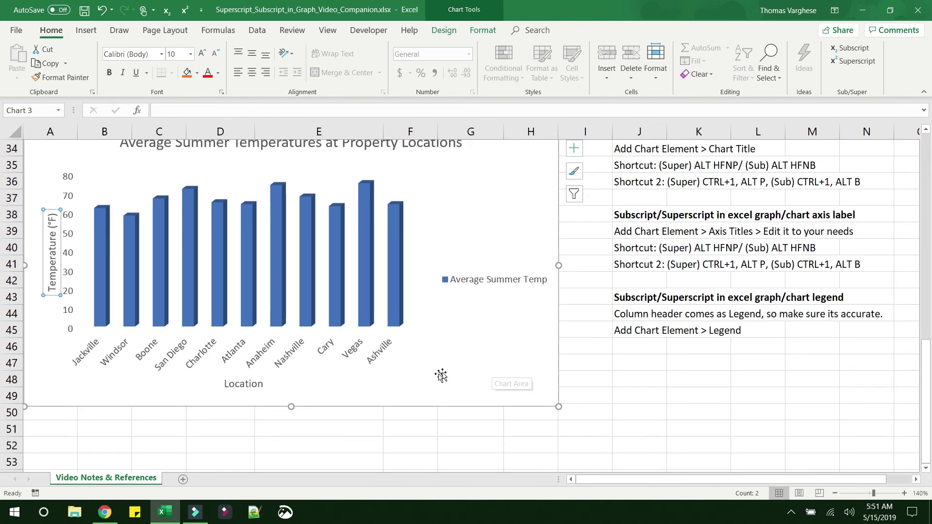
{"action": "scroll", "coordinate": [439, 377], "scroll_direction": "up", "scroll_amount": 3}
{"action": "scroll", "coordinate": [439, 376], "scroll_direction": "down", "scroll_amount": 1}
{"action": "left_click", "coordinate": [492, 379]}
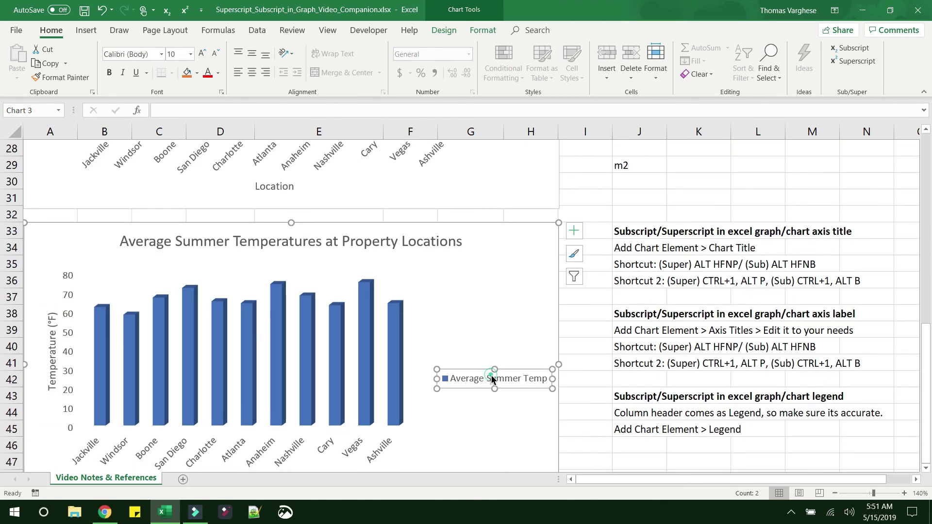
Append "(°F)" to the Average Summer Temp header in E2, inserting the degree sign with the character code 0176.
{"action": "scroll", "coordinate": [494, 393], "scroll_direction": "up", "scroll_amount": 9}
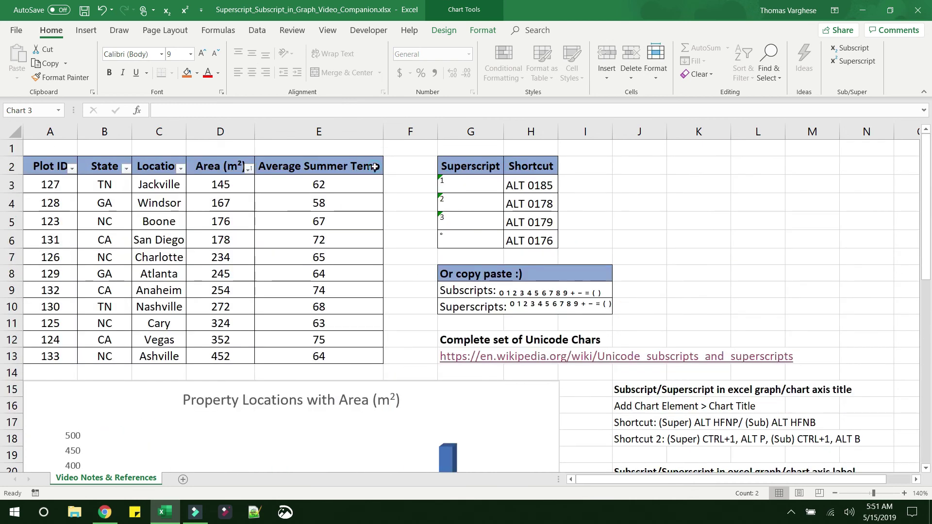
{"action": "left_click", "coordinate": [374, 167]}
{"action": "key", "text": "F2"}
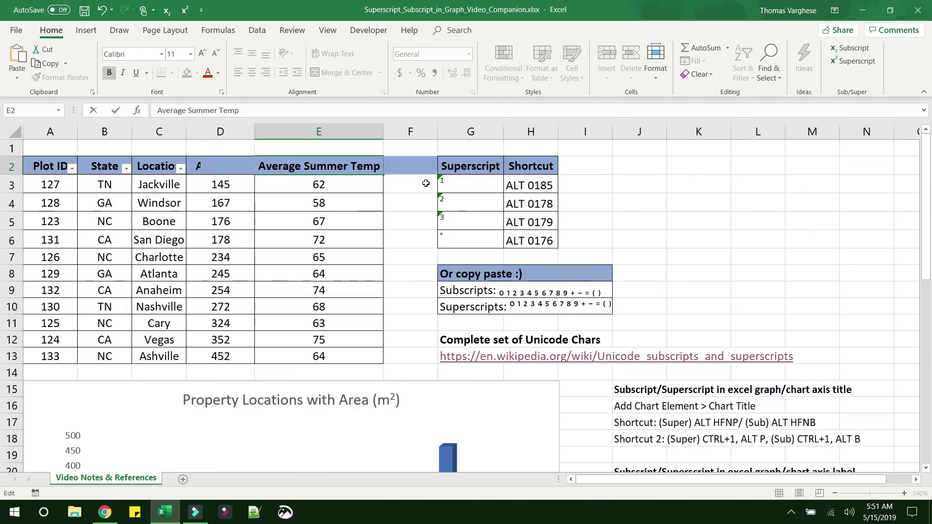
{"action": "type", "text": "("}
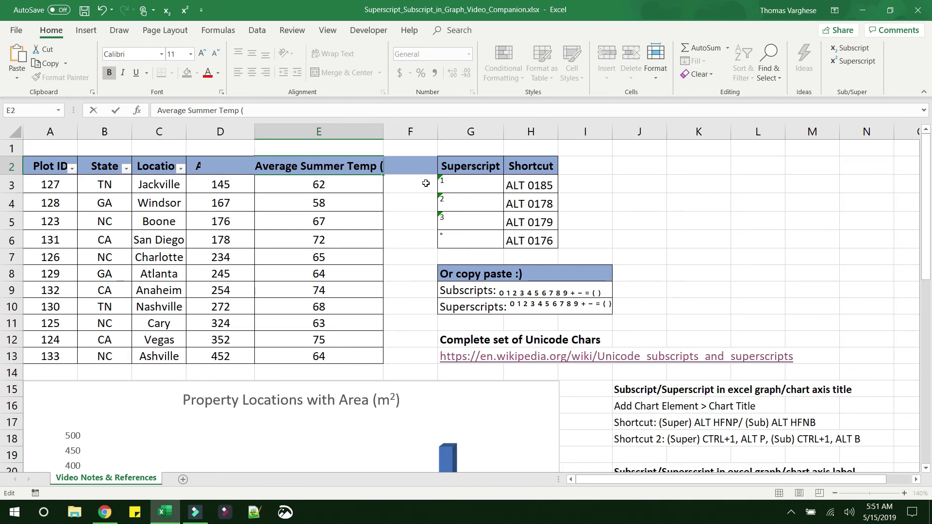
{"action": "type", "text": "F)"}
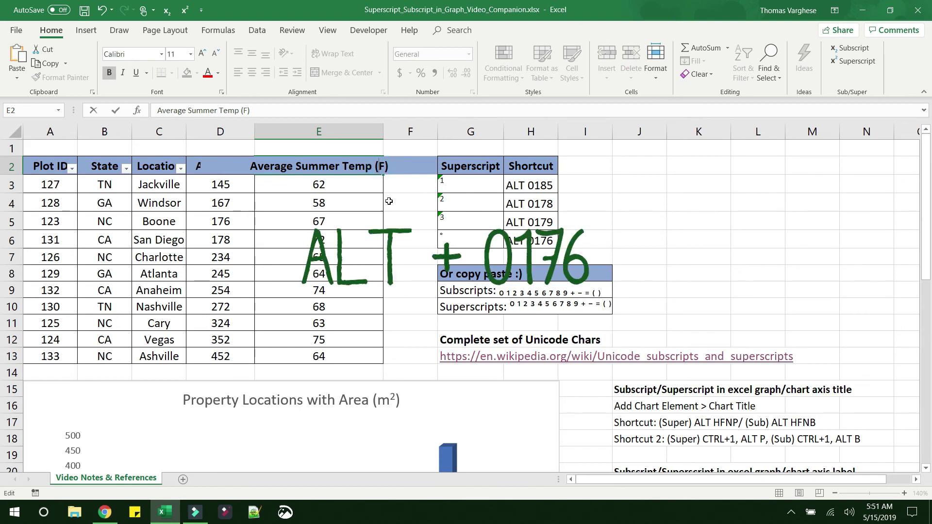
{"action": "key", "text": "alt"}
{"action": "key", "text": "alt"}
{"action": "type", "text": "°"}
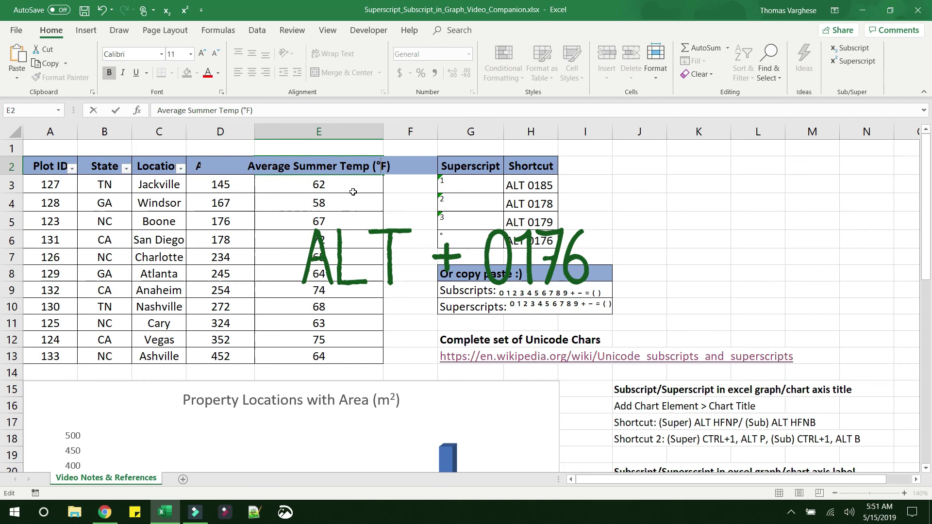
{"action": "left_click", "coordinate": [410, 188]}
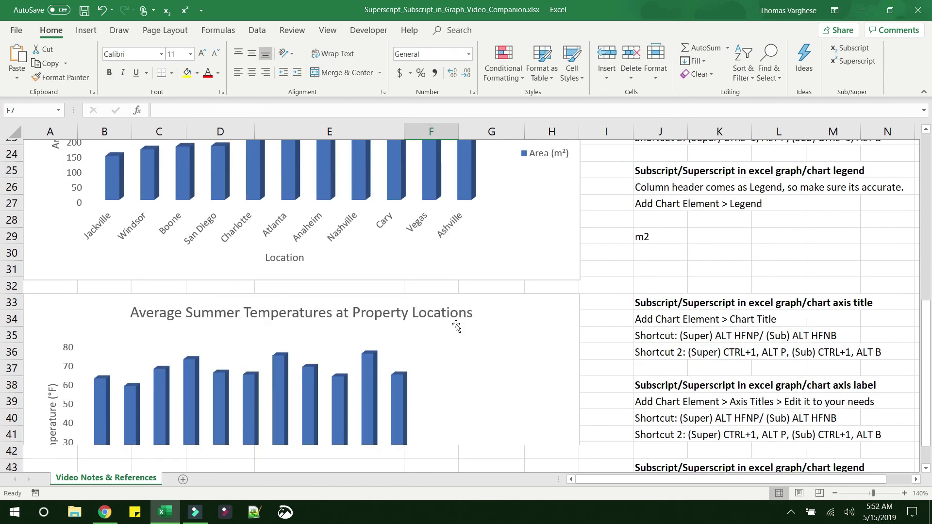
Check the unit in the temperature chart's legend, and review the table headers and the area chart.
{"action": "scroll", "coordinate": [488, 352], "scroll_direction": "down", "scroll_amount": 3}
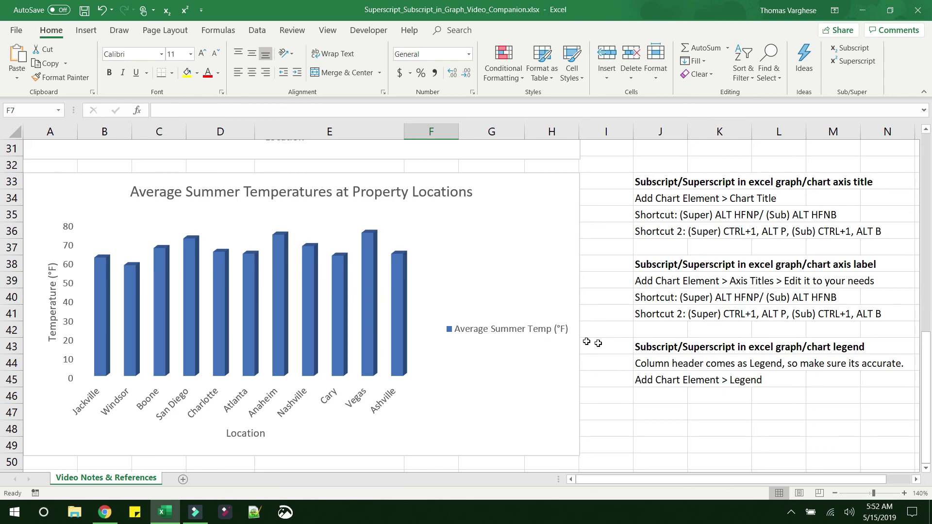
{"action": "left_click", "coordinate": [532, 335]}
{"action": "left_click", "coordinate": [608, 347]}
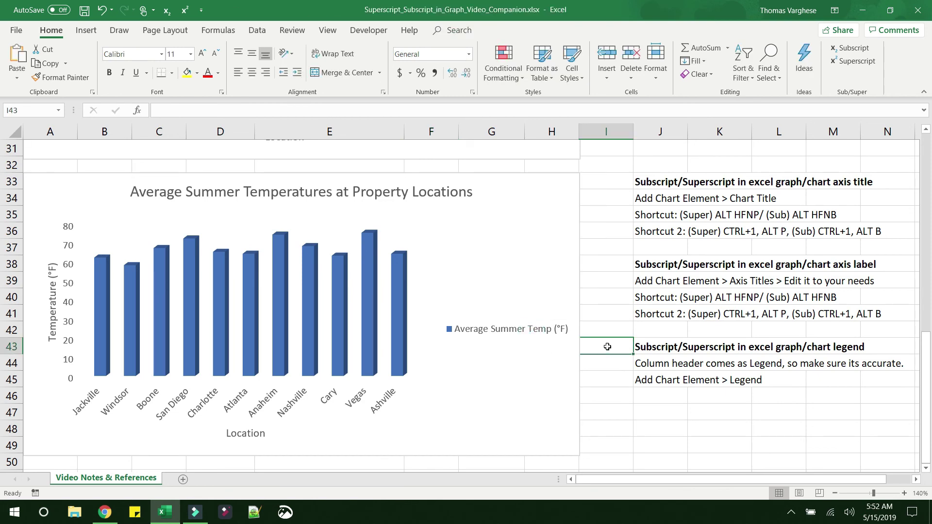
{"action": "scroll", "coordinate": [598, 344], "scroll_direction": "up", "scroll_amount": 9}
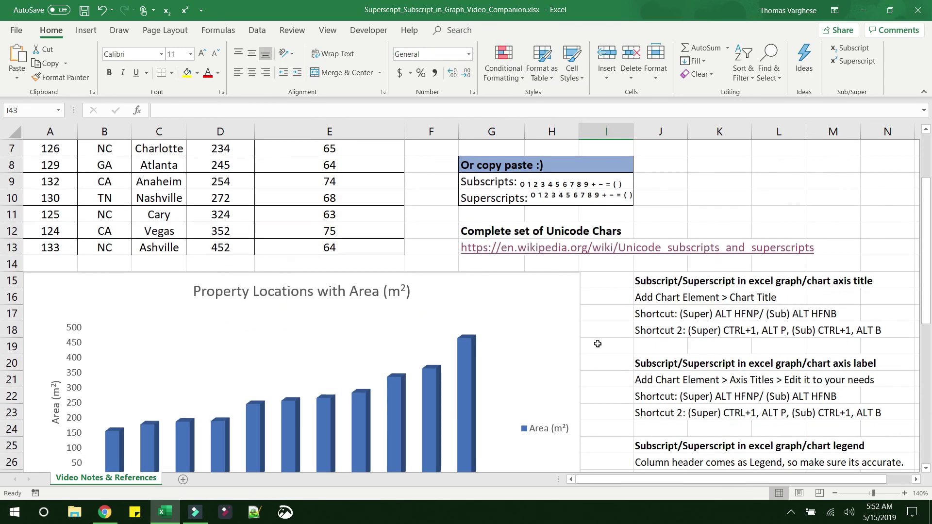
{"action": "scroll", "coordinate": [598, 344], "scroll_direction": "up", "scroll_amount": 2}
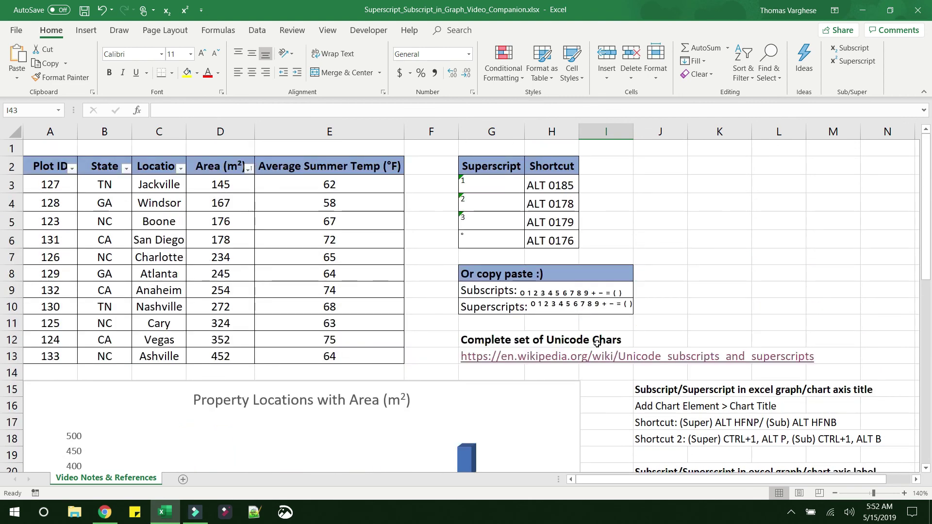
{"action": "scroll", "coordinate": [598, 344], "scroll_direction": "down", "scroll_amount": 3}
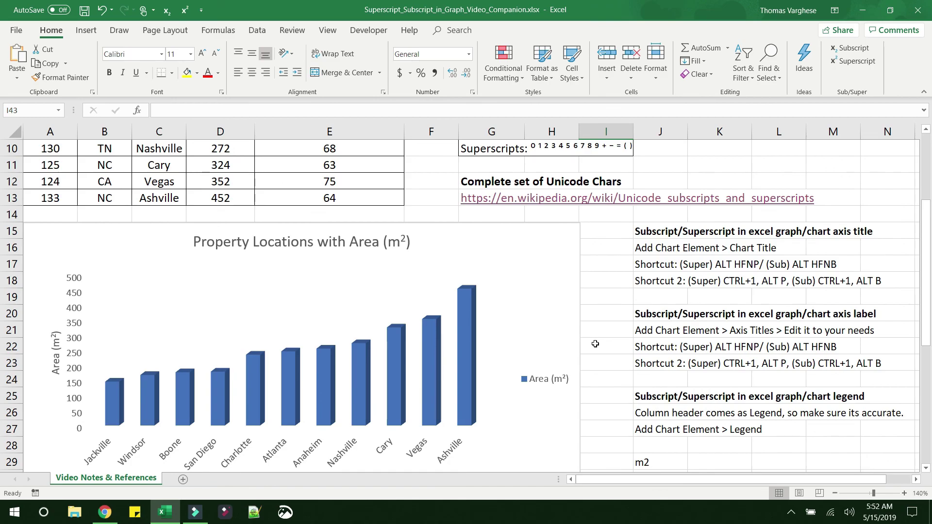